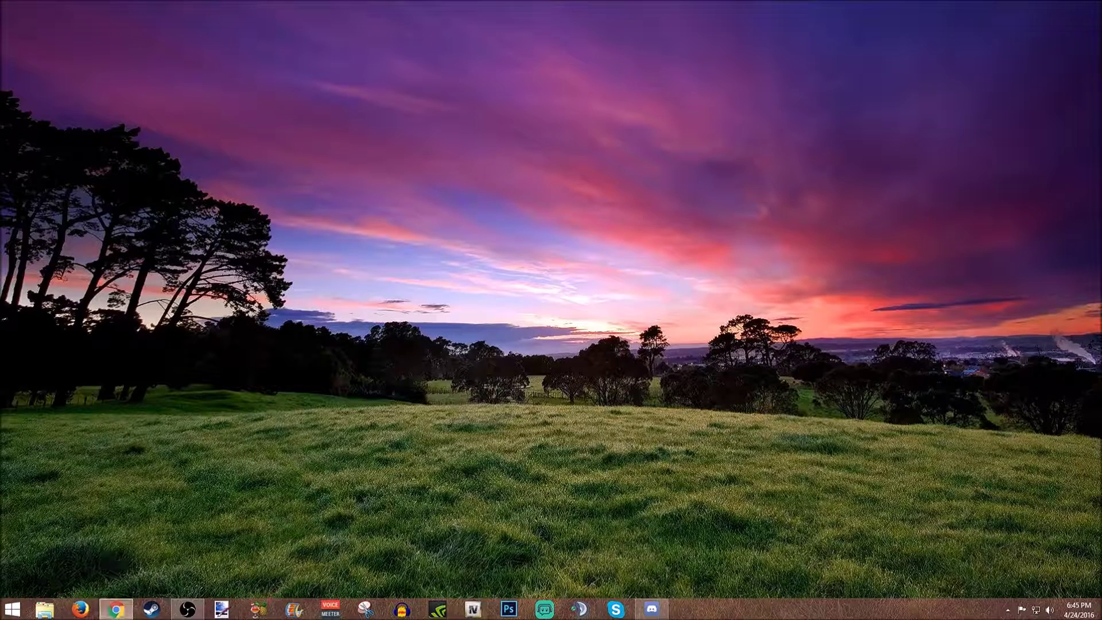
Switch to the Chrome window showing the Google homepage.
{"action": "key", "text": "alt+Tab"}
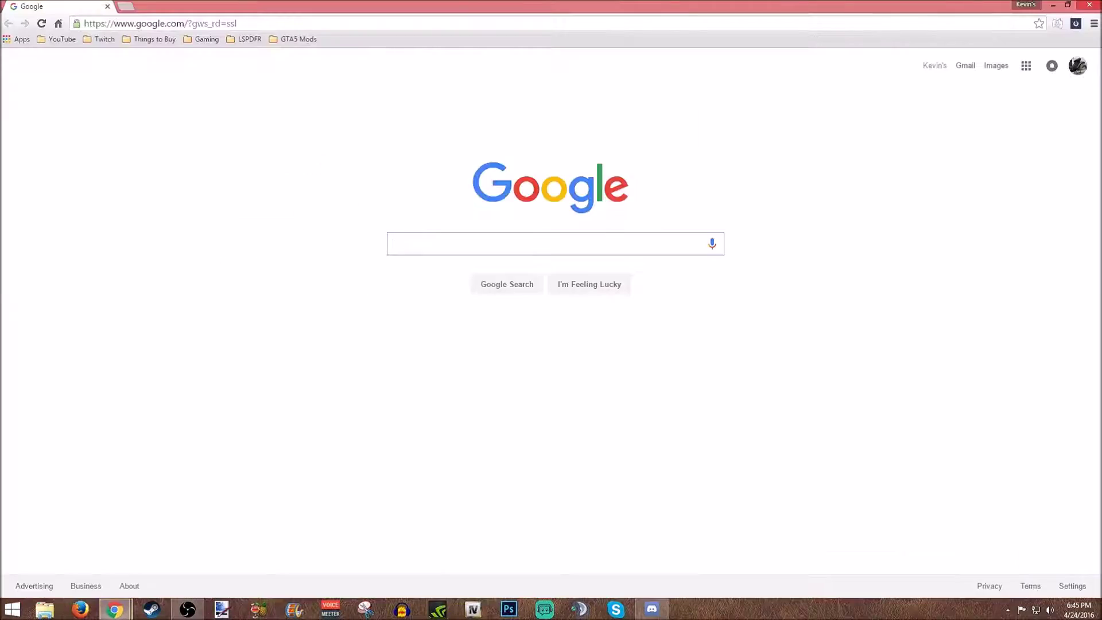
Load the Strexm account page from the bookmarks folder, showing the Dark Zone and Topaz overlays.
{"action": "left_click", "coordinate": [68, 39]}
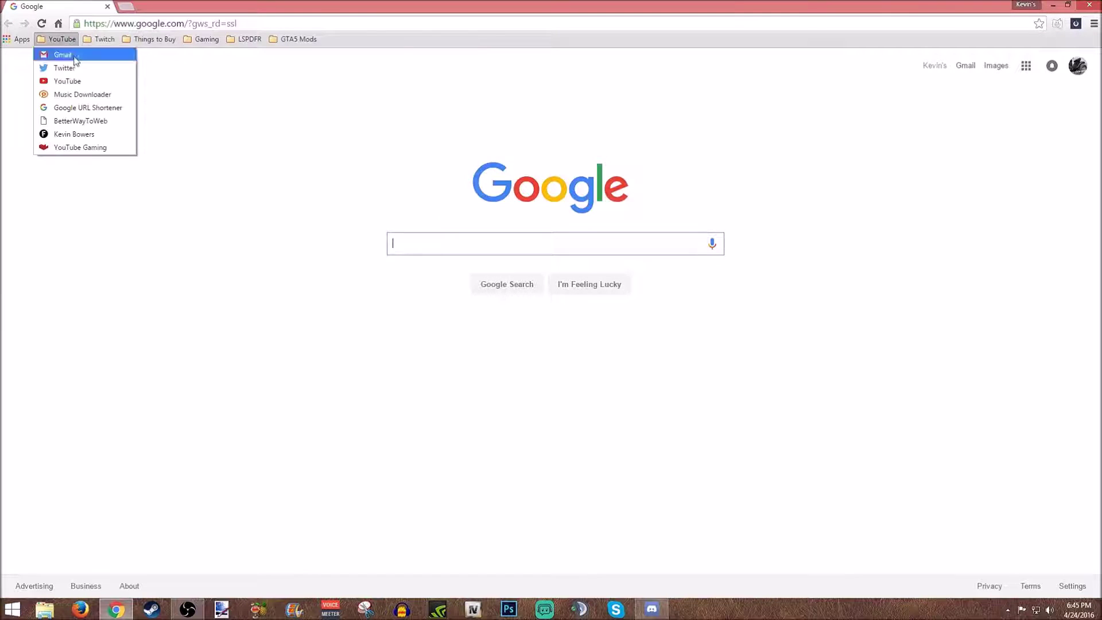
{"action": "left_click", "coordinate": [106, 126]}
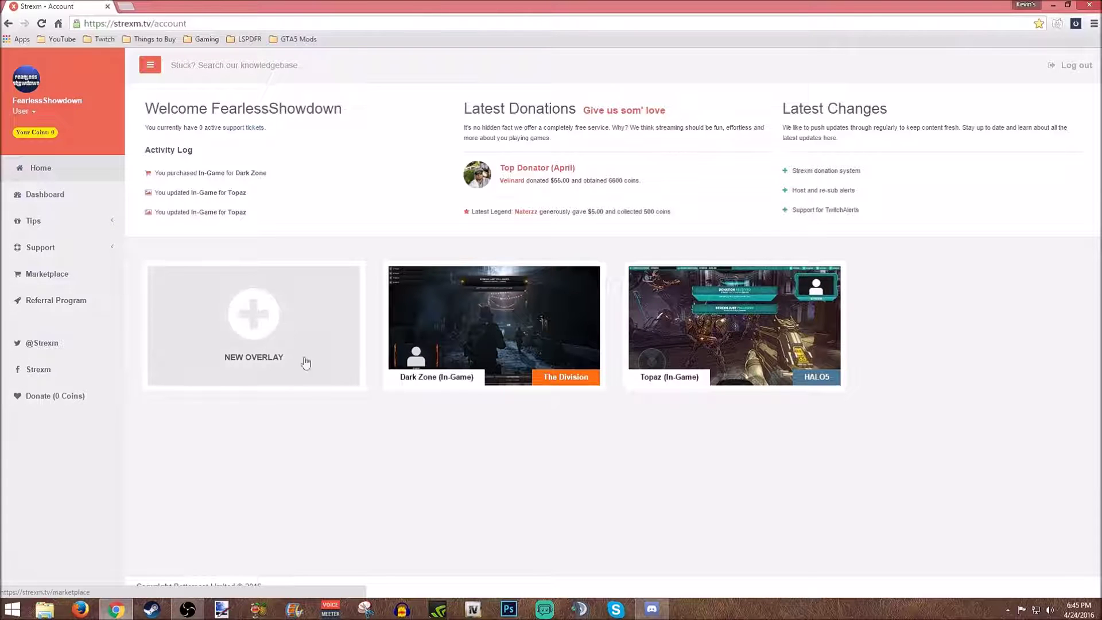
{"action": "mouse_move", "coordinate": [394, 290]}
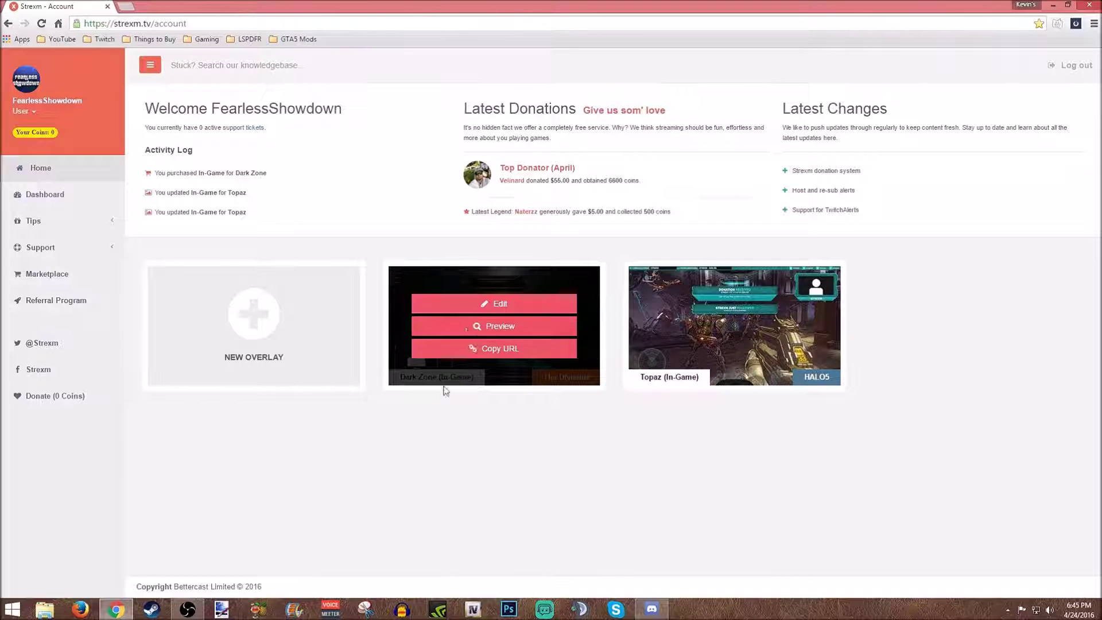
Open the Dark Zone overlay in the Strexm editor.
{"action": "left_click", "coordinate": [469, 306]}
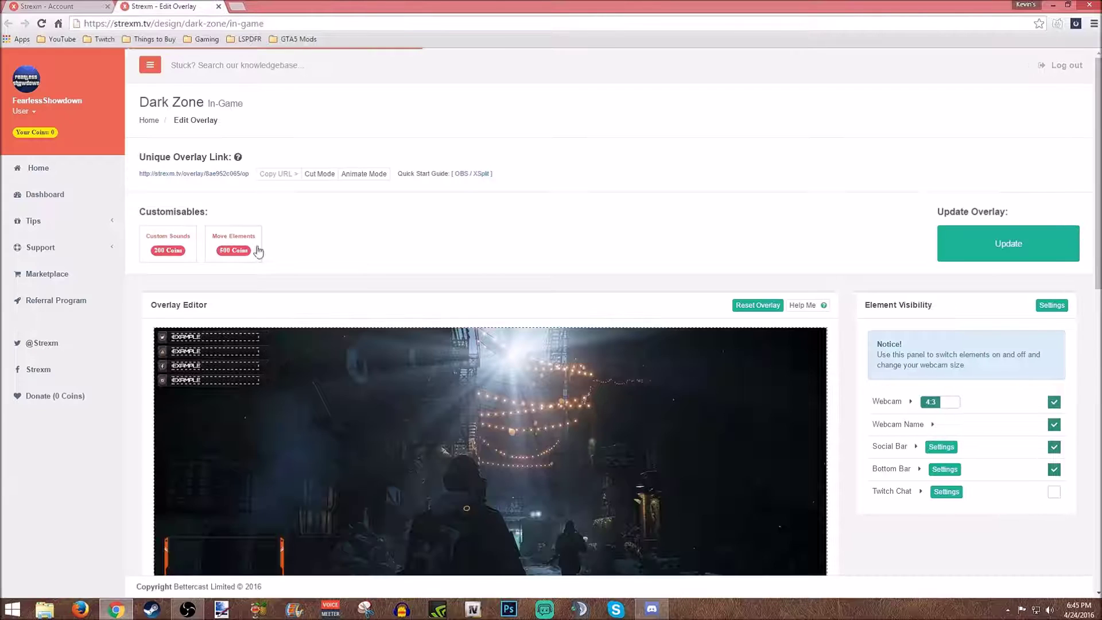
{"action": "scroll", "coordinate": [258, 247], "scroll_direction": "down", "scroll_amount": 5}
{"action": "scroll", "coordinate": [258, 245], "scroll_direction": "up", "scroll_amount": 3}
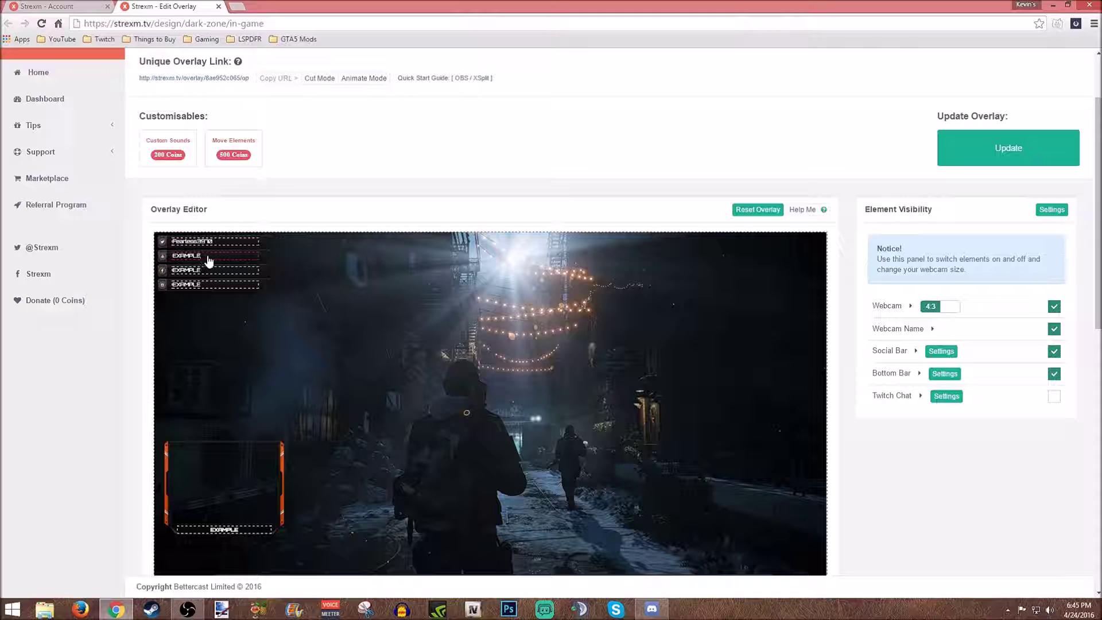
Replace the second social entry with 'Fearless Showdown' and clear the third entry's placeholder.
{"action": "left_click_drag", "start_coordinate": [209, 261], "coordinate": [165, 261]}
{"action": "type", "text": "Fearless Showdown"}
{"action": "left_click_drag", "start_coordinate": [215, 274], "coordinate": [178, 277]}
{"action": "key", "text": "BackSpace"}
{"action": "left_click", "coordinate": [917, 351]}
Set Social Icon 4 to Hide Section.
{"action": "scroll", "coordinate": [924, 388], "scroll_direction": "down", "scroll_amount": 3}
{"action": "left_click", "coordinate": [948, 334]}
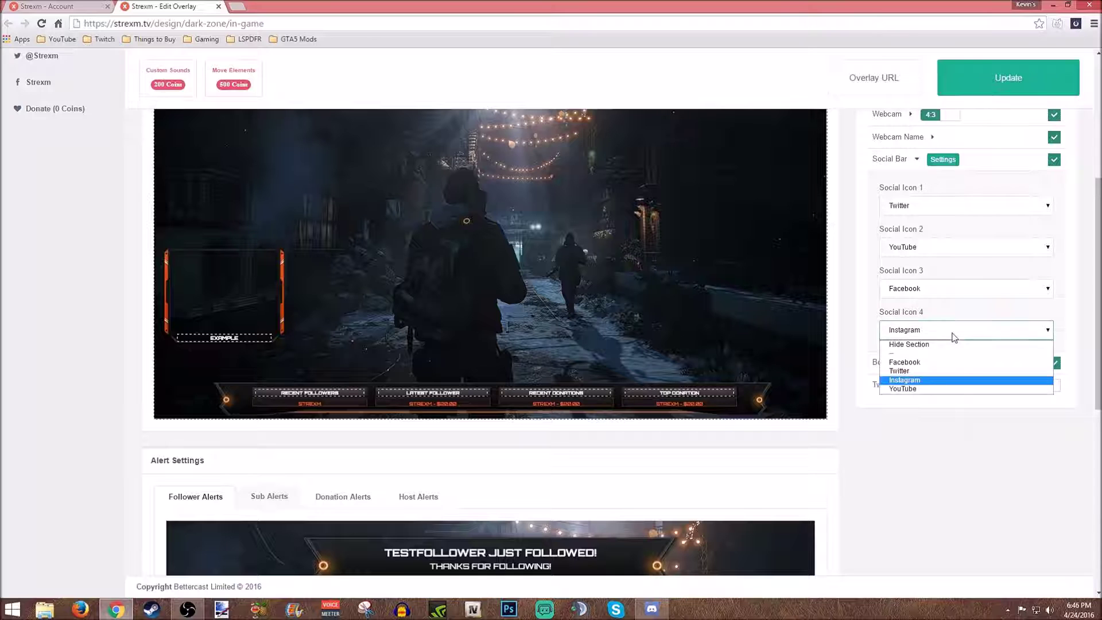
{"action": "left_click", "coordinate": [924, 344]}
Uncheck the Webcam option to remove the webcam frame from the overlay.
{"action": "scroll", "coordinate": [918, 352], "scroll_direction": "up", "scroll_amount": 3}
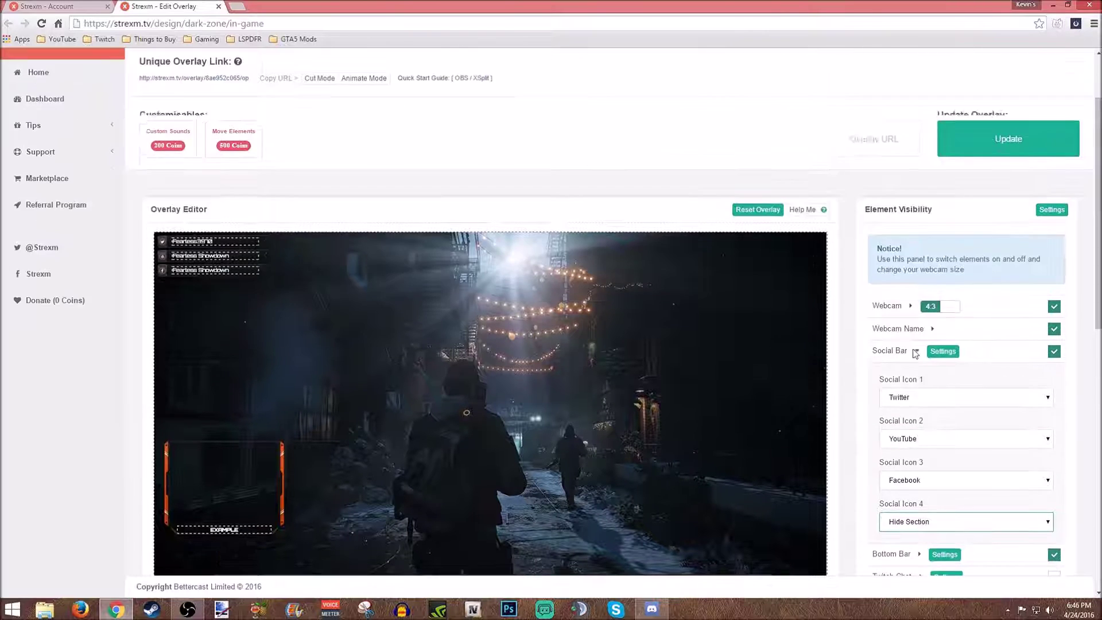
{"action": "scroll", "coordinate": [248, 344], "scroll_direction": "down", "scroll_amount": 1}
{"action": "scroll", "coordinate": [248, 344], "scroll_direction": "down", "scroll_amount": 1}
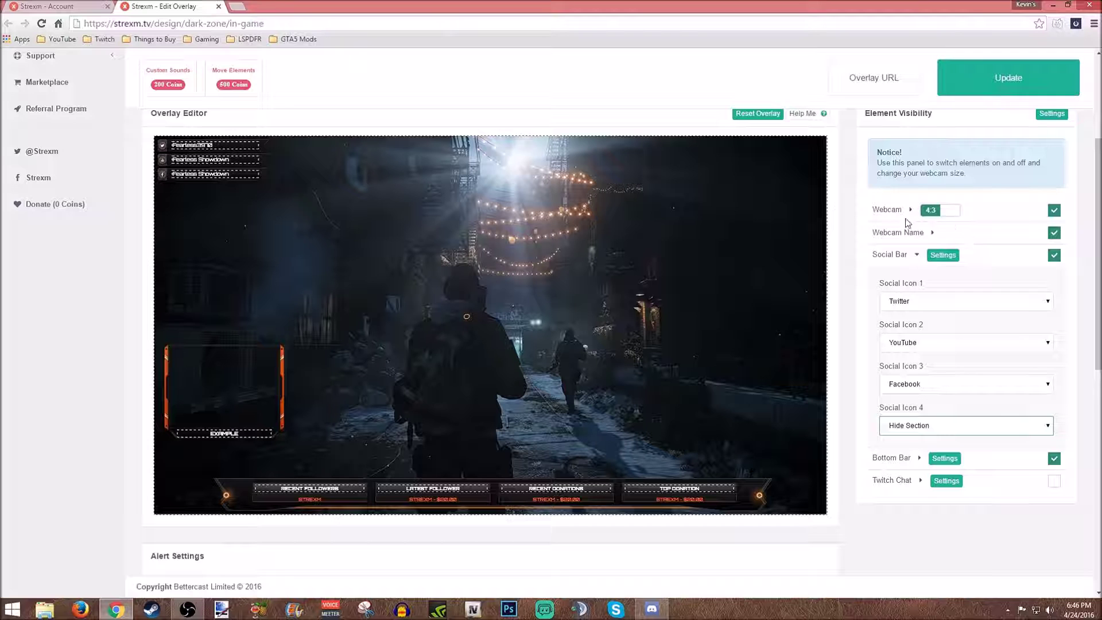
{"action": "left_click", "coordinate": [1054, 212]}
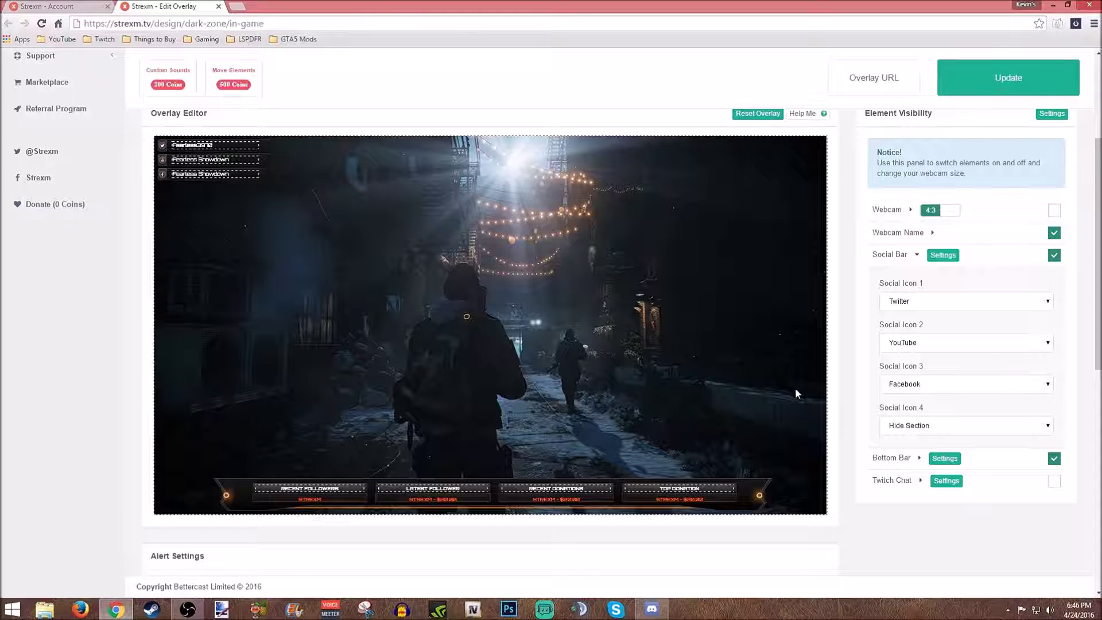
{"action": "left_click", "coordinate": [940, 258]}
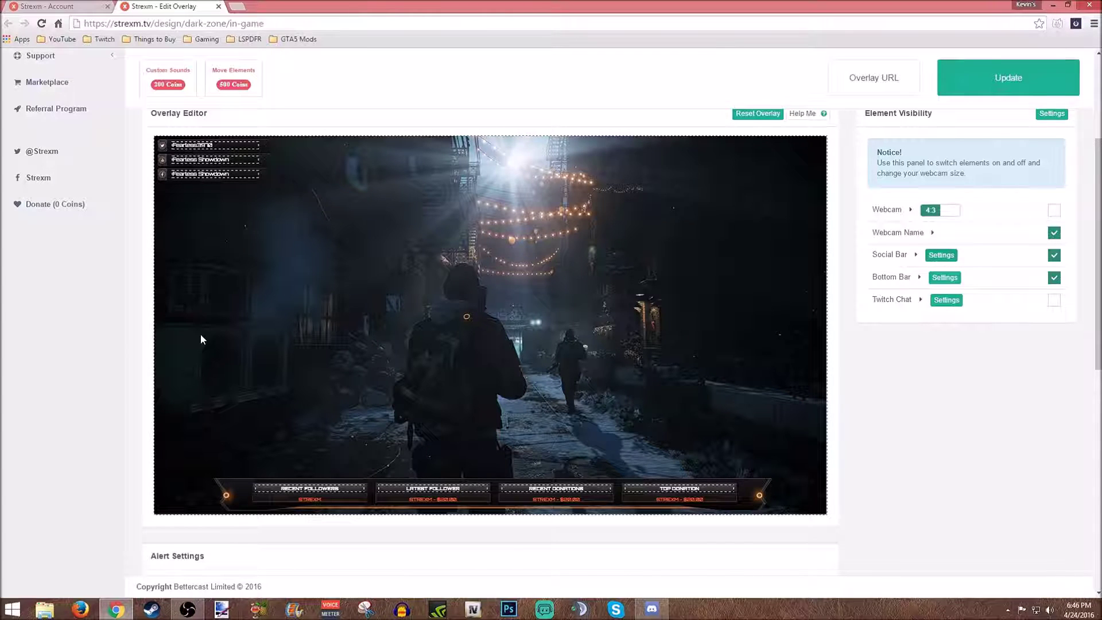
{"action": "left_click", "coordinate": [944, 278]}
{"action": "left_click", "coordinate": [943, 325]}
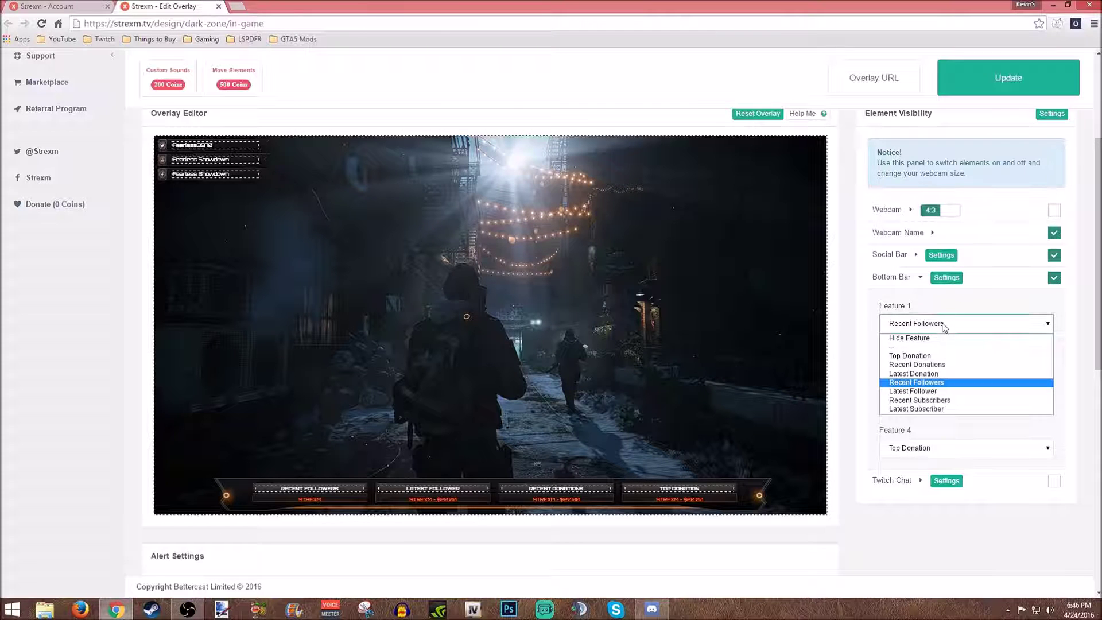
{"action": "left_click", "coordinate": [944, 326]}
{"action": "left_click", "coordinate": [938, 365]}
{"action": "left_click", "coordinate": [937, 365]}
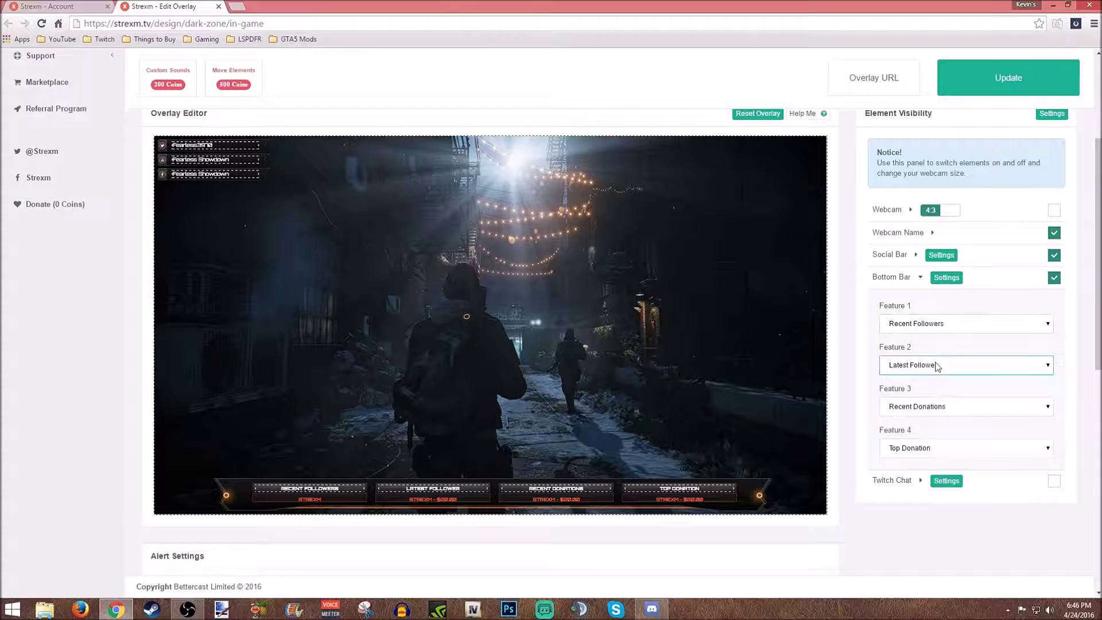
{"action": "left_click", "coordinate": [944, 412]}
{"action": "left_click", "coordinate": [945, 414]}
{"action": "left_click", "coordinate": [954, 448]}
{"action": "left_click", "coordinate": [953, 449]}
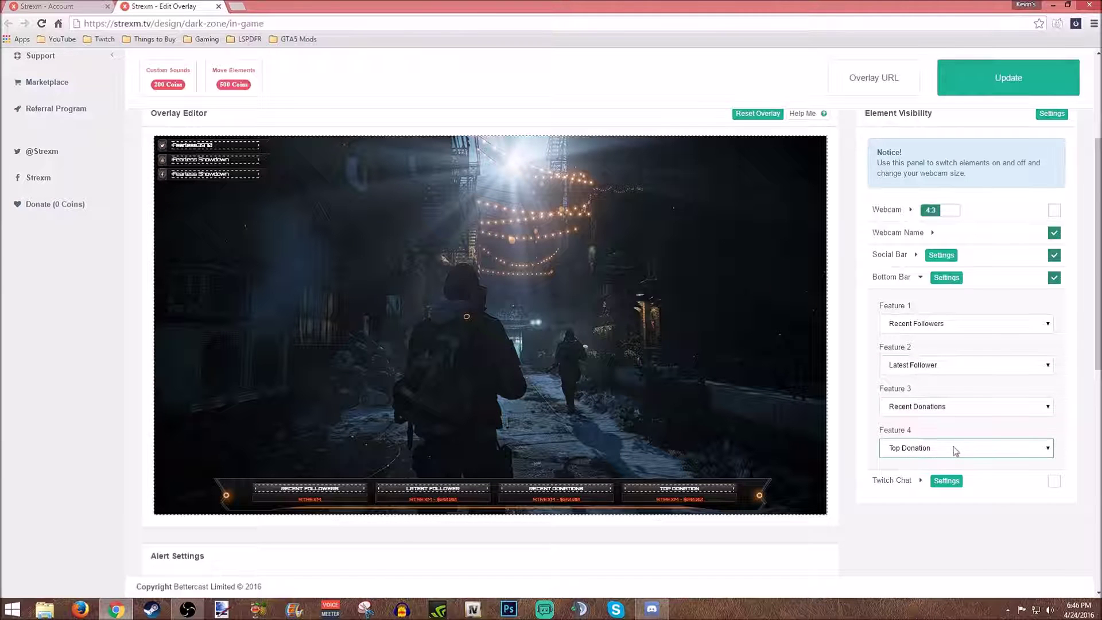
{"action": "left_click", "coordinate": [956, 284]}
{"action": "left_click", "coordinate": [957, 300]}
{"action": "left_click", "coordinate": [958, 301]}
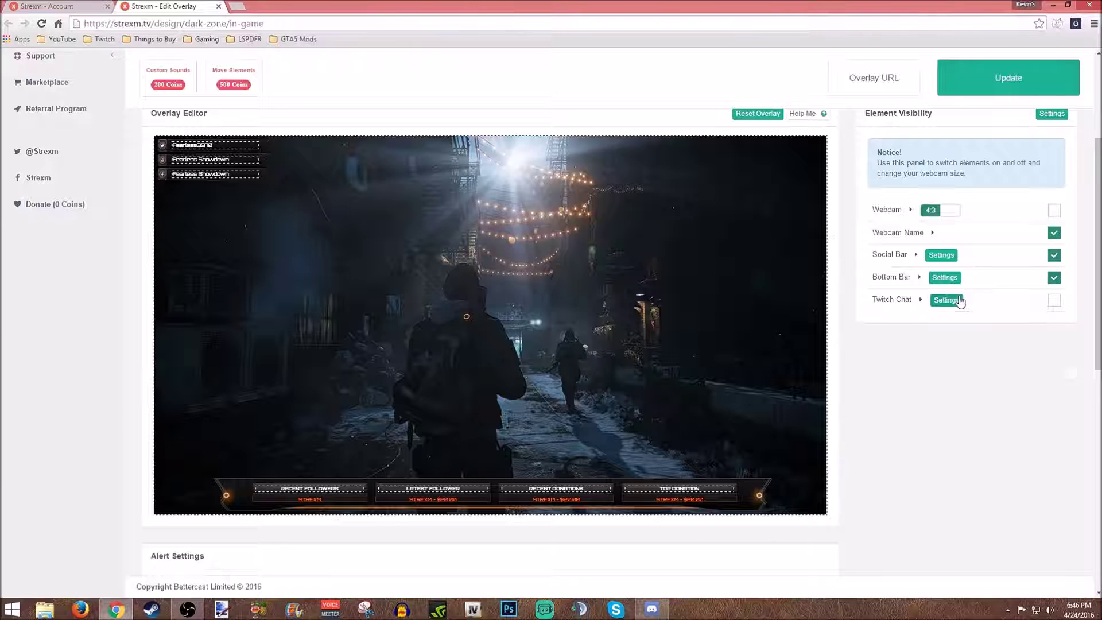
{"action": "left_click", "coordinate": [1054, 301]}
Set Follower Alerts to Disabled and save the Dark Zone overlay with Update.
{"action": "scroll", "coordinate": [952, 356], "scroll_direction": "down", "scroll_amount": 8}
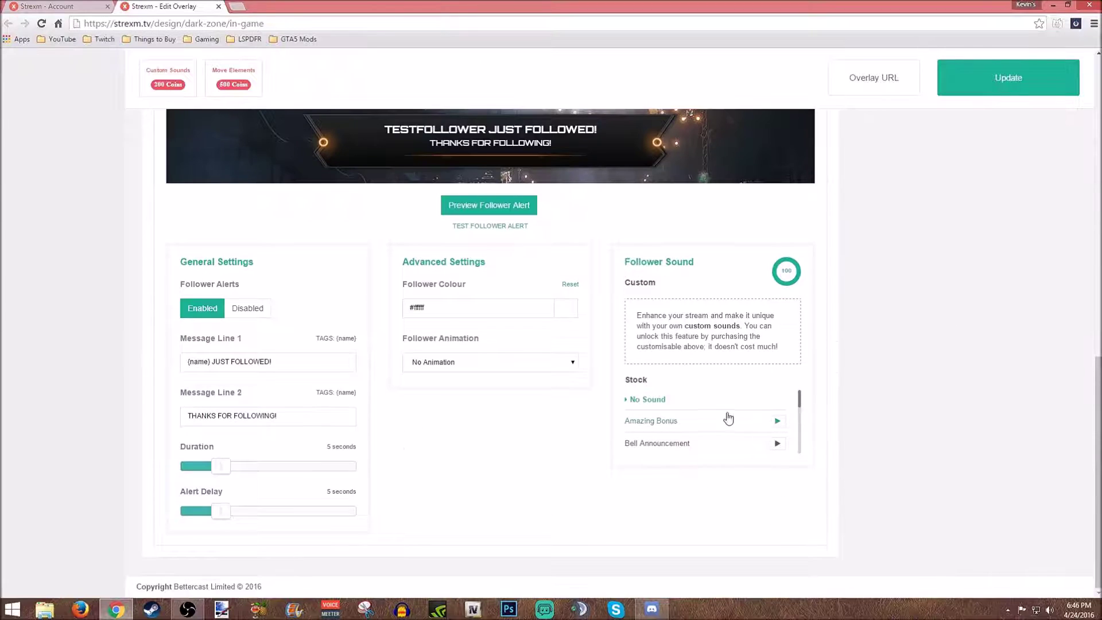
{"action": "left_click", "coordinate": [240, 310]}
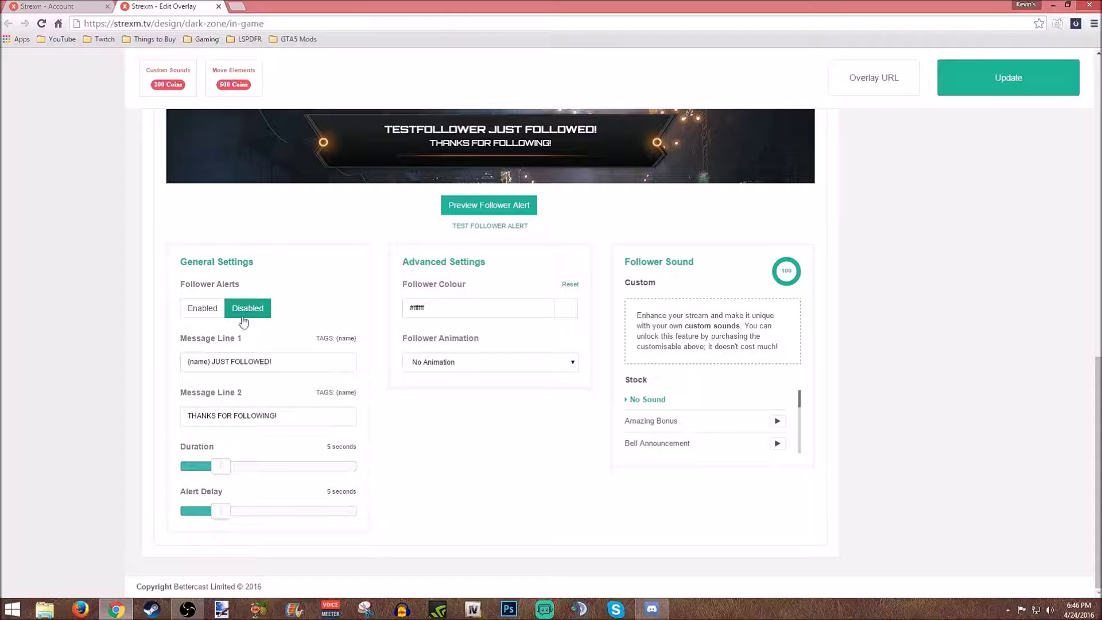
{"action": "scroll", "coordinate": [259, 318], "scroll_direction": "up", "scroll_amount": 7}
{"action": "scroll", "coordinate": [237, 333], "scroll_direction": "up", "scroll_amount": 3}
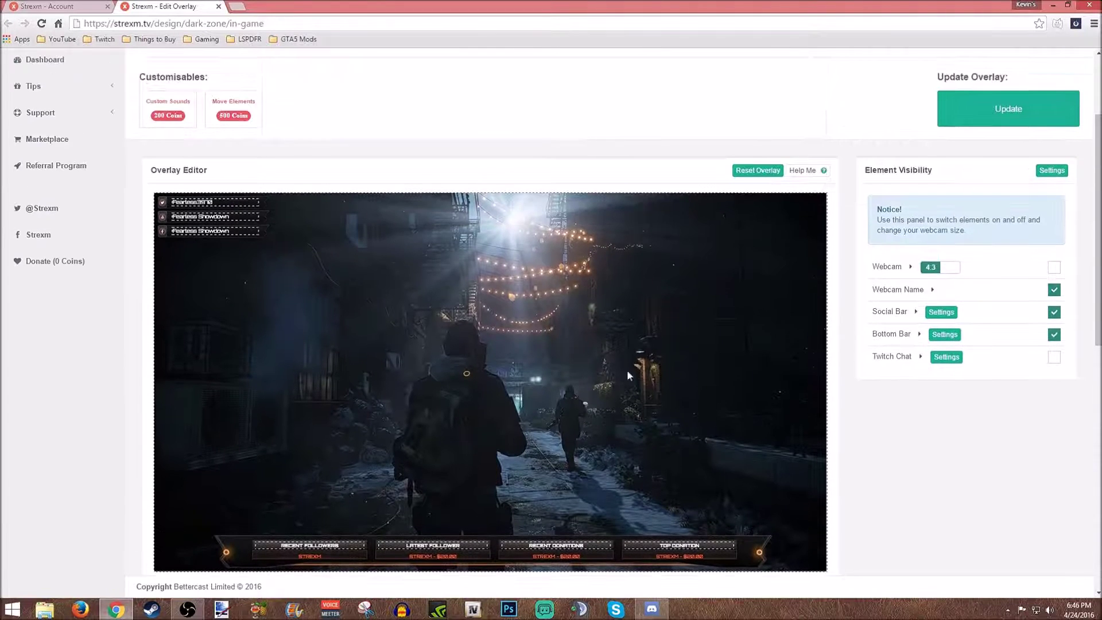
{"action": "left_click", "coordinate": [1009, 106]}
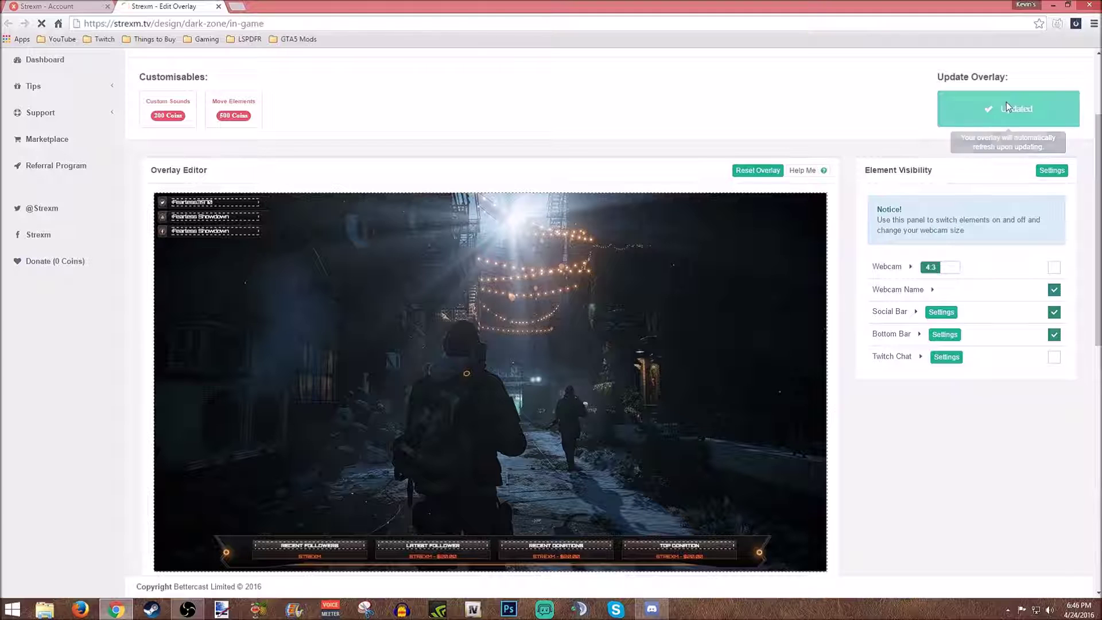
Copy the Dark Zone overlay's unique link and minimise Chrome to the desktop.
{"action": "left_click", "coordinate": [108, 6]}
{"action": "scroll", "coordinate": [236, 167], "scroll_direction": "up", "scroll_amount": 3}
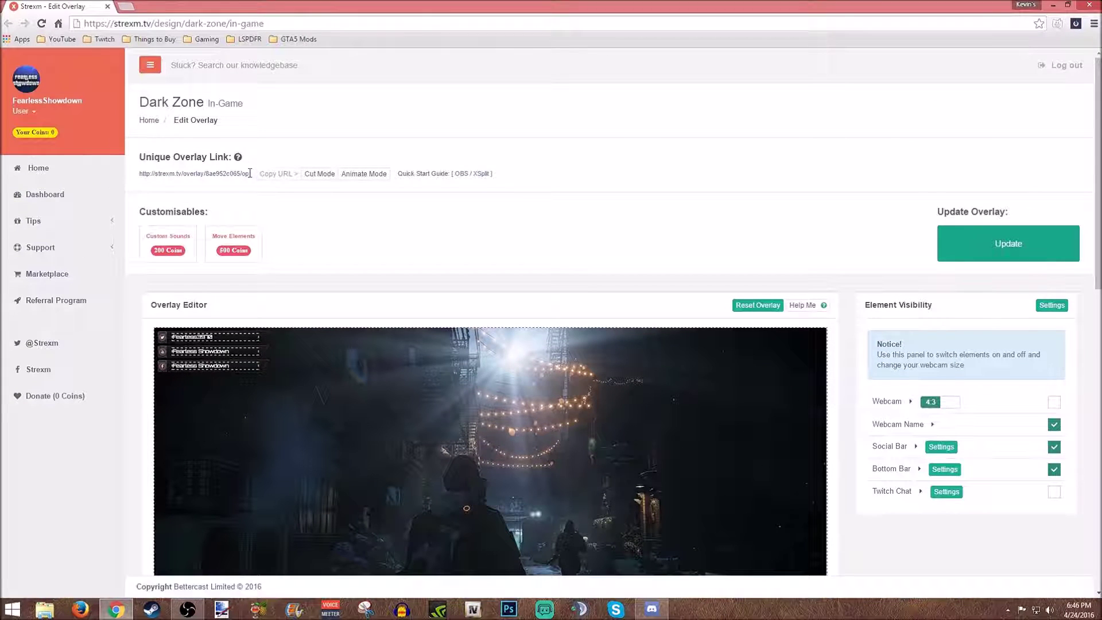
{"action": "left_click_drag", "start_coordinate": [249, 173], "coordinate": [140, 179]}
{"action": "key", "text": "ctrl+c"}
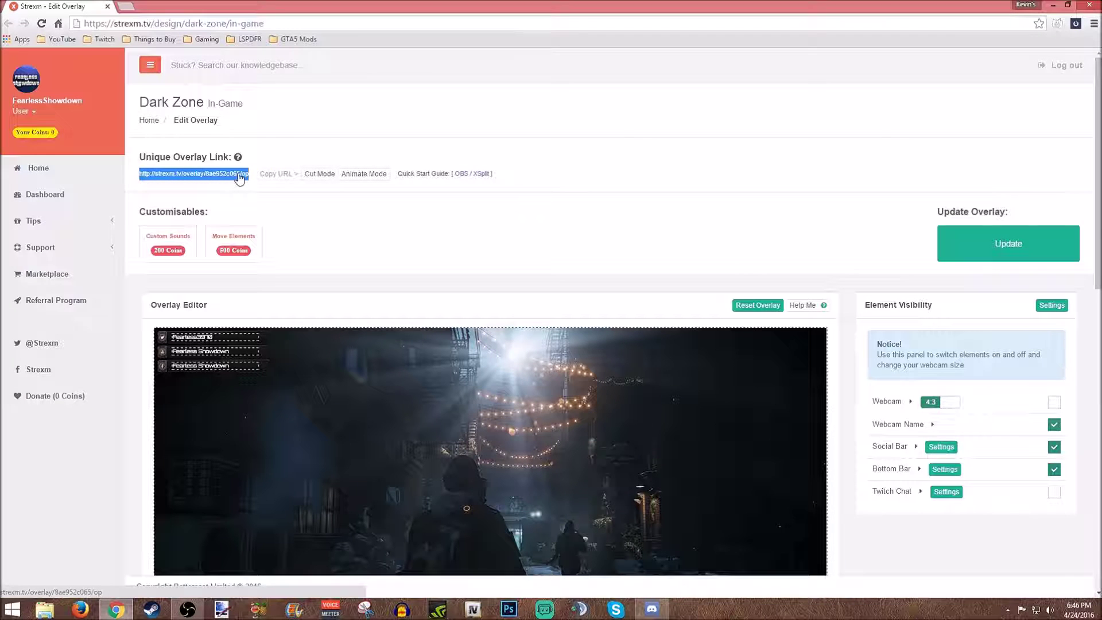
{"action": "left_click", "coordinate": [283, 178]}
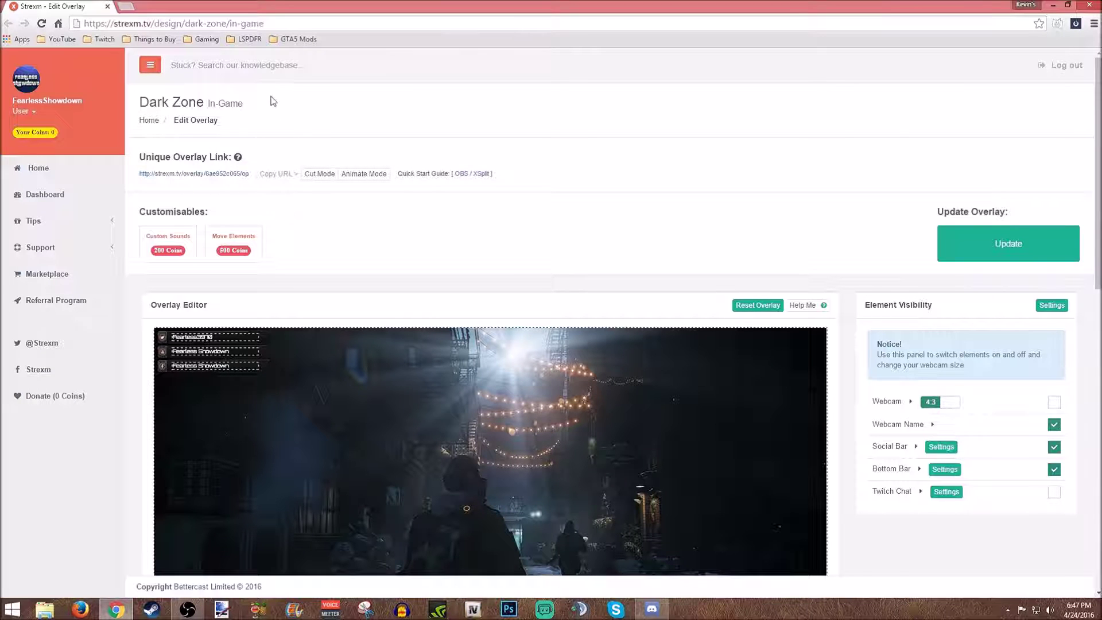
{"action": "left_click", "coordinate": [1050, 5]}
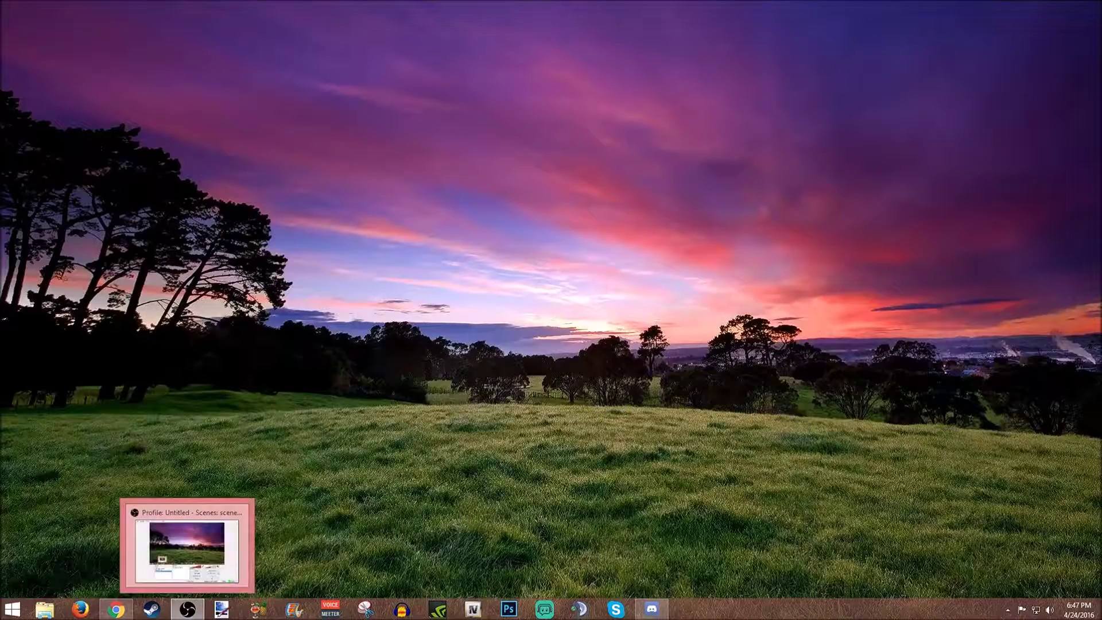
Restore OBS and add a CLR Browser source named 'Overlay' to the scene.
{"action": "left_click", "coordinate": [201, 602]}
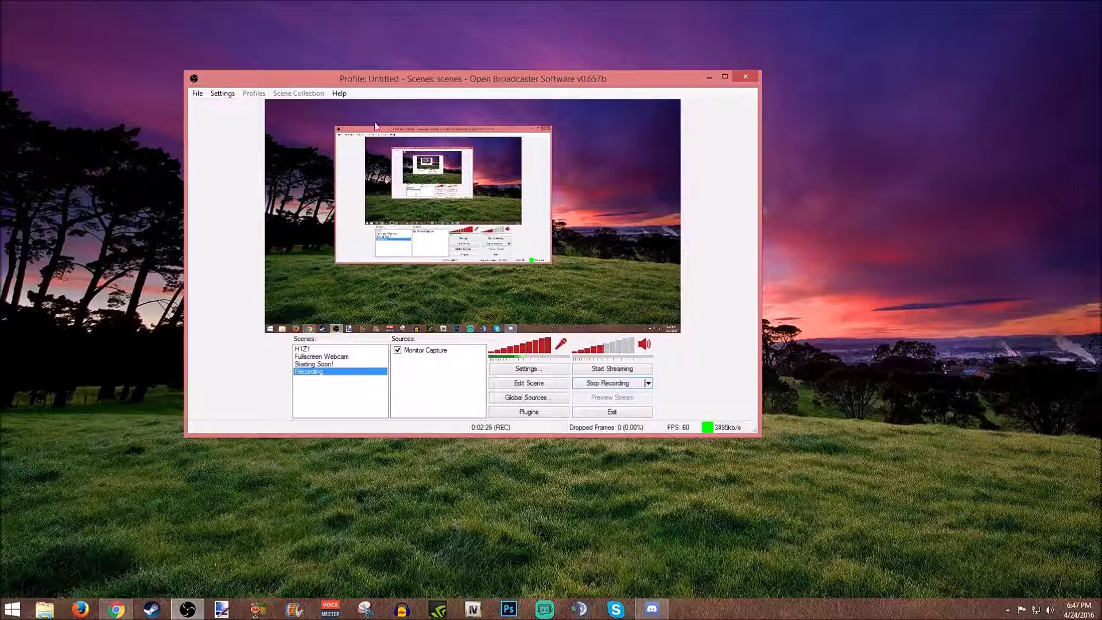
{"action": "right_click", "coordinate": [409, 369]}
{"action": "mouse_move", "coordinate": [426, 377]}
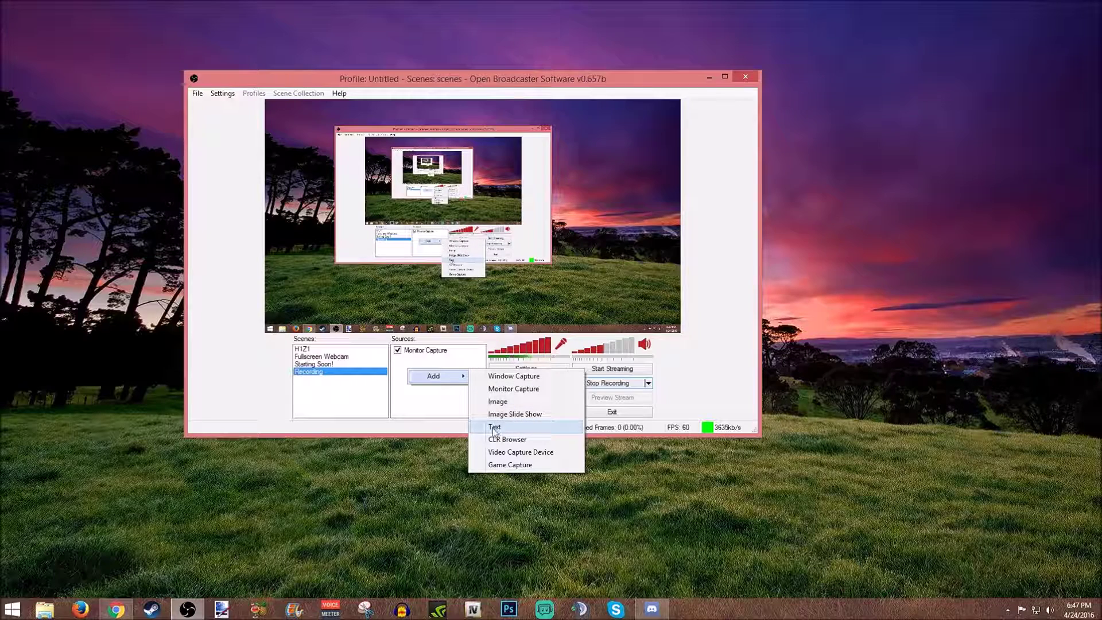
{"action": "left_click", "coordinate": [530, 442]}
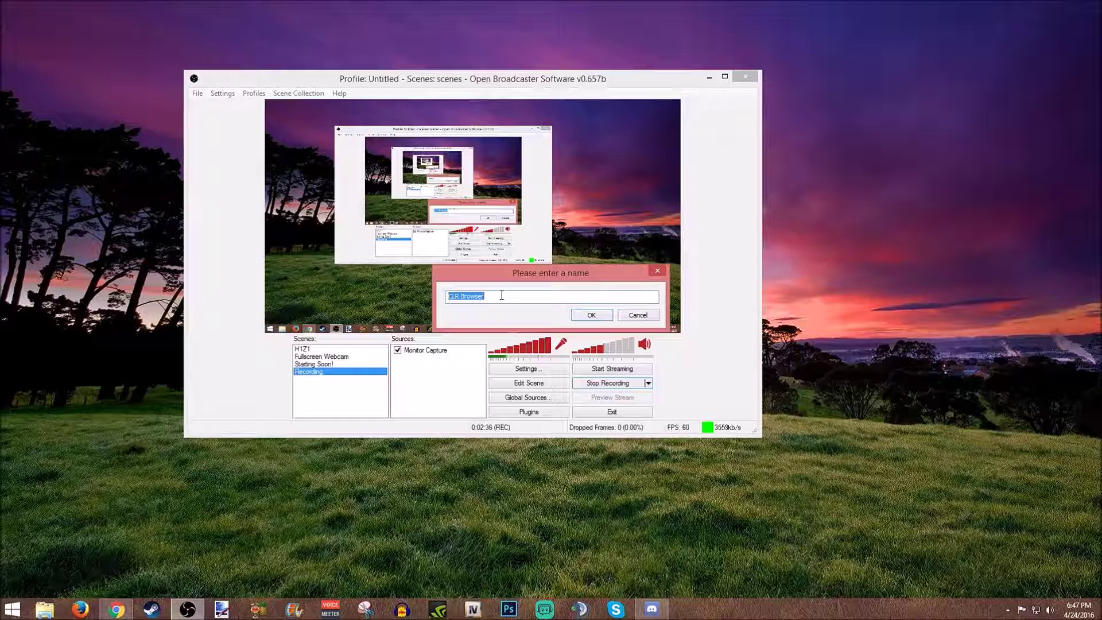
{"action": "type", "text": "Overlay"}
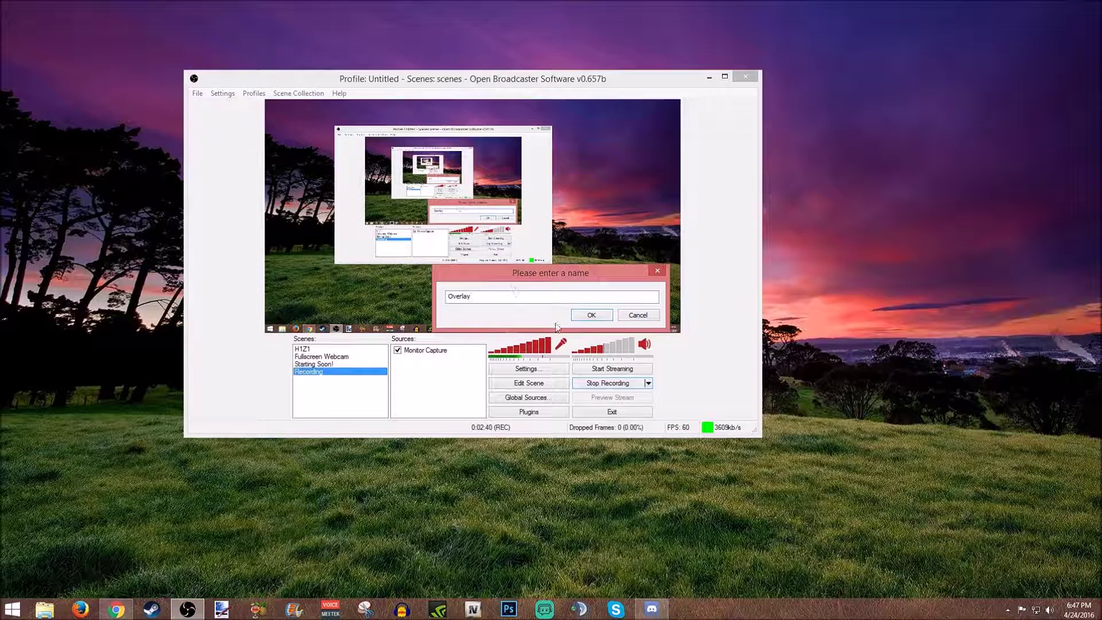
{"action": "left_click", "coordinate": [595, 319]}
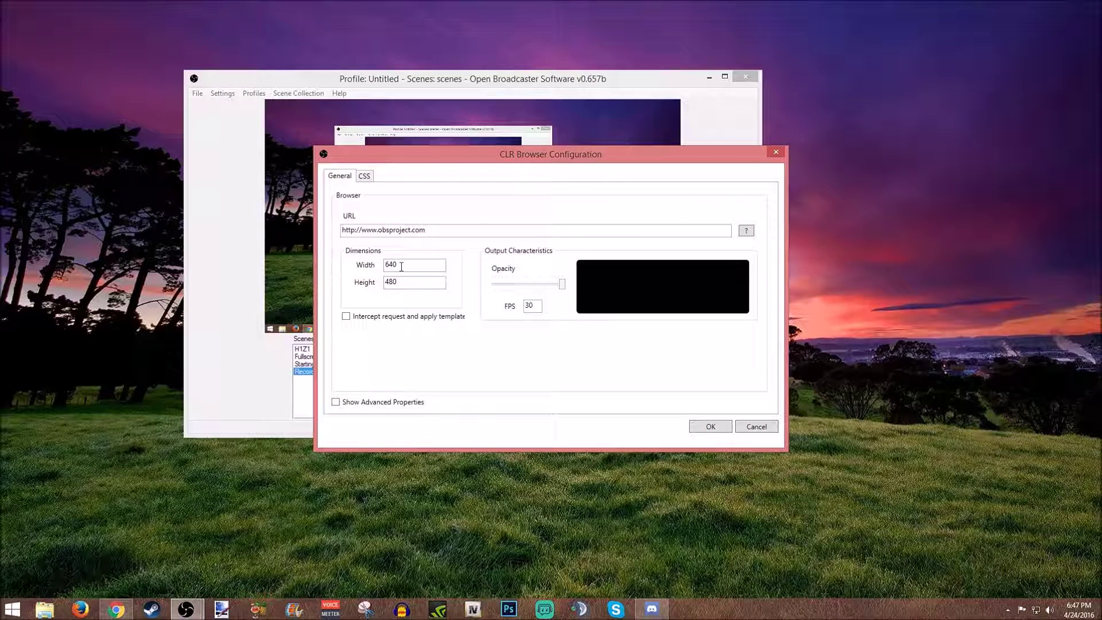
Set the Overlay source to 1920×1080 with the pasted Strexm overlay URL.
{"action": "left_click_drag", "start_coordinate": [402, 267], "coordinate": [378, 272]}
{"action": "key", "text": "Tab"}
{"action": "type", "text": "1080"}
{"action": "left_click_drag", "start_coordinate": [427, 230], "coordinate": [335, 241]}
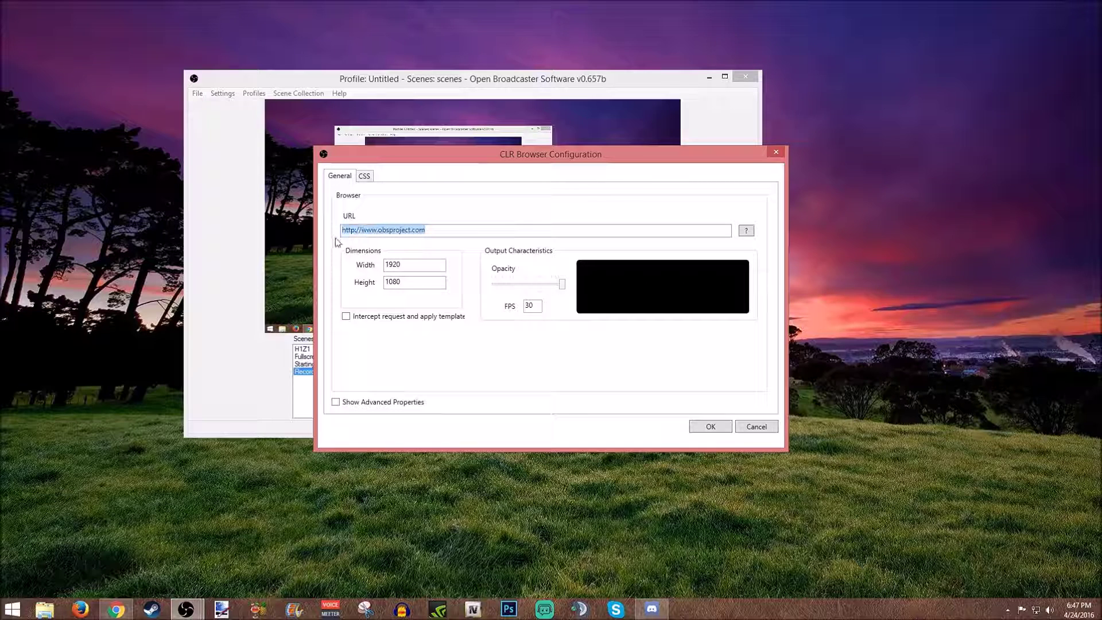
{"action": "key", "text": "ctrl+v"}
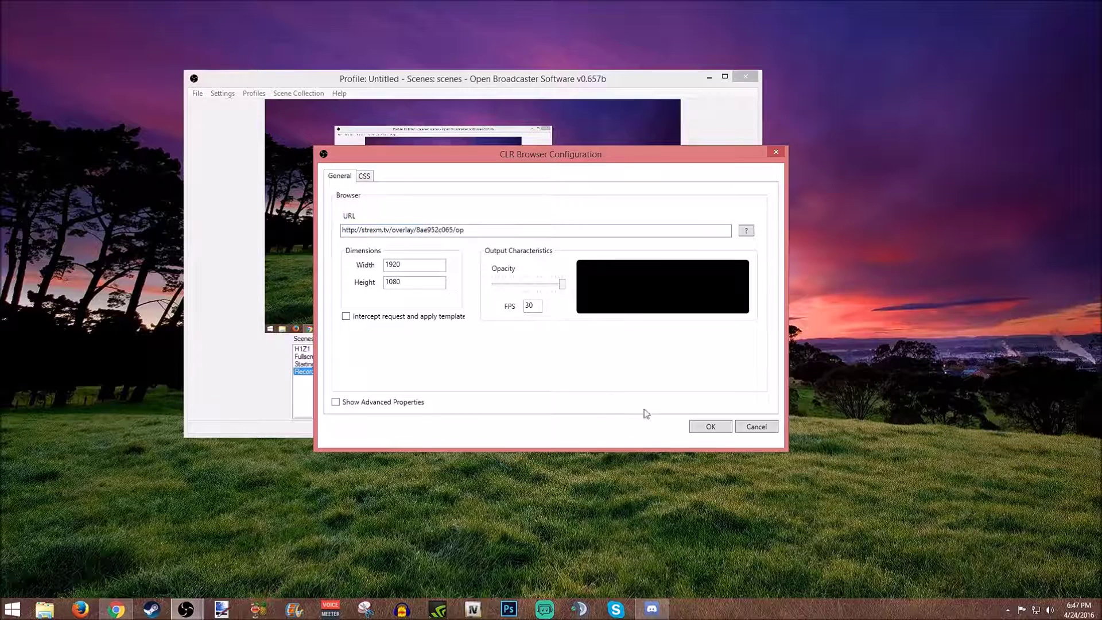
{"action": "left_click", "coordinate": [702, 427]}
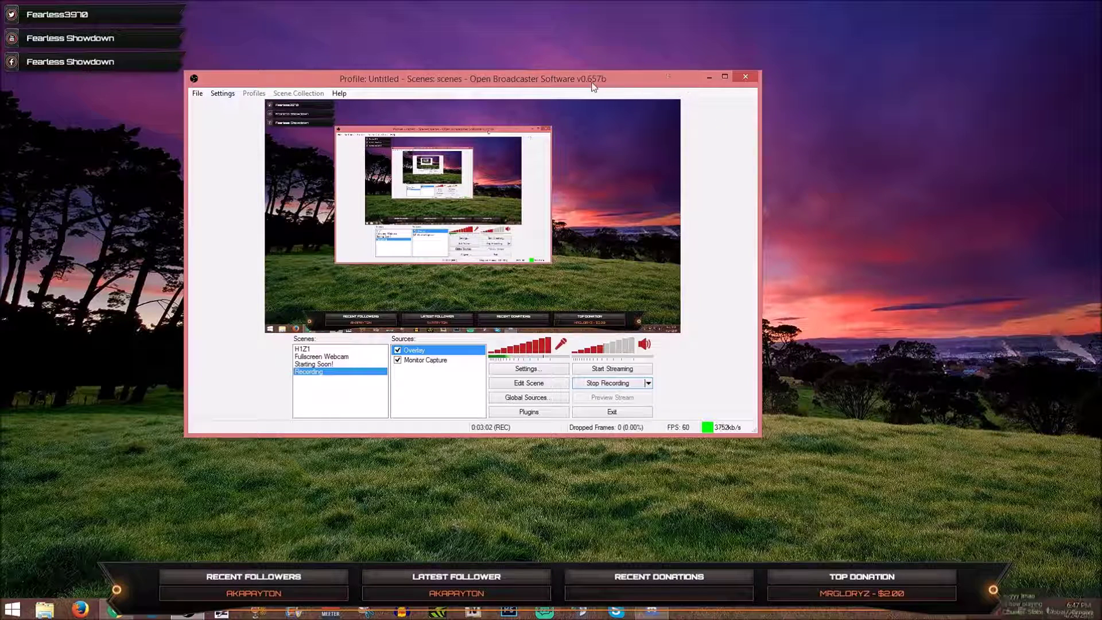
Move the OBS window aside and minimise it to reveal the live overlay.
{"action": "left_click_drag", "start_coordinate": [593, 88], "coordinate": [649, 98]}
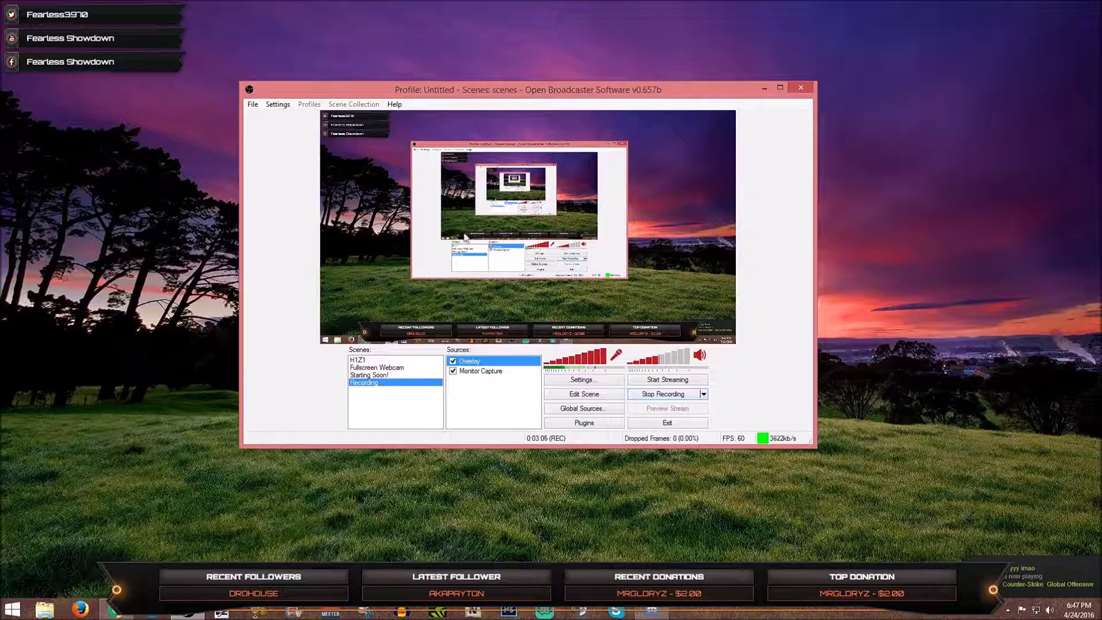
{"action": "left_click_drag", "start_coordinate": [505, 95], "coordinate": [830, 93]}
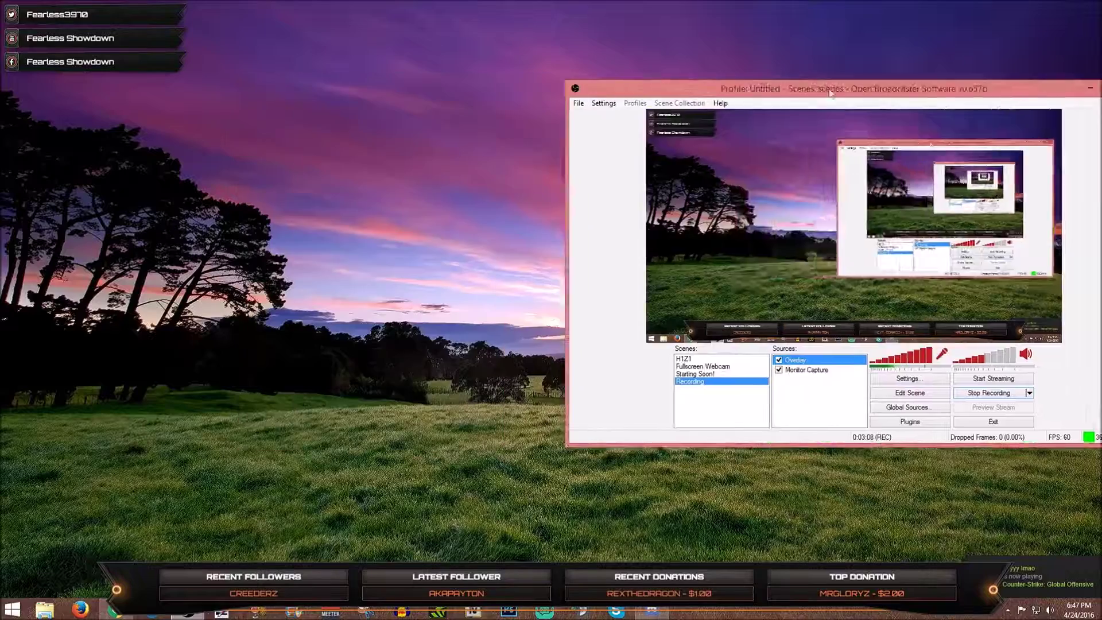
{"action": "key", "text": "super+Down"}
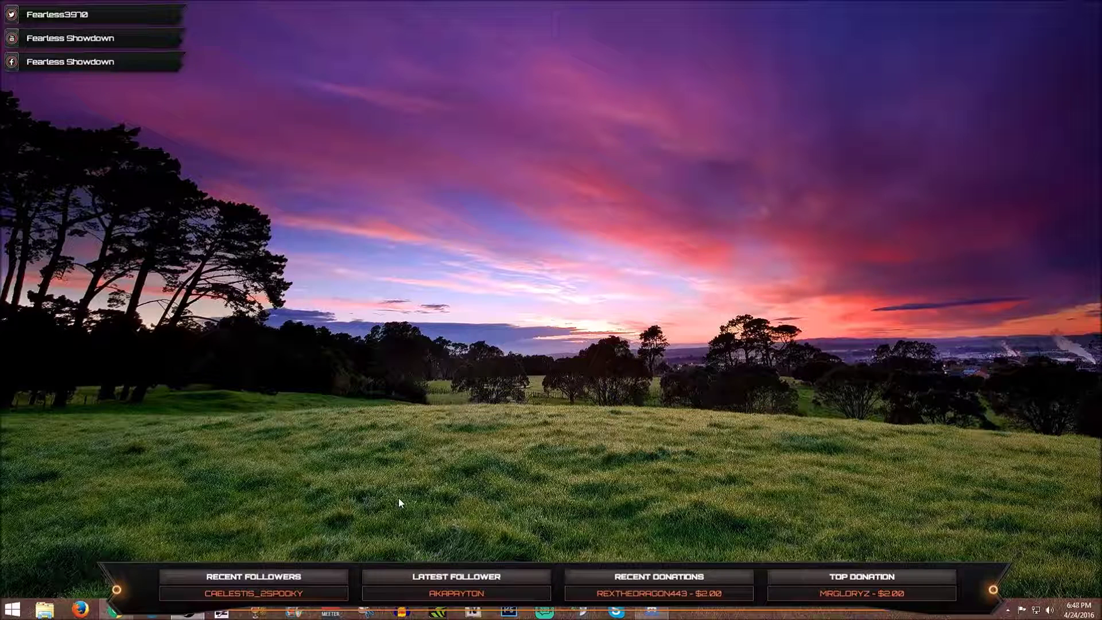
Restore Chrome and start saving the overlay page with Save as.
{"action": "left_click", "coordinate": [115, 609]}
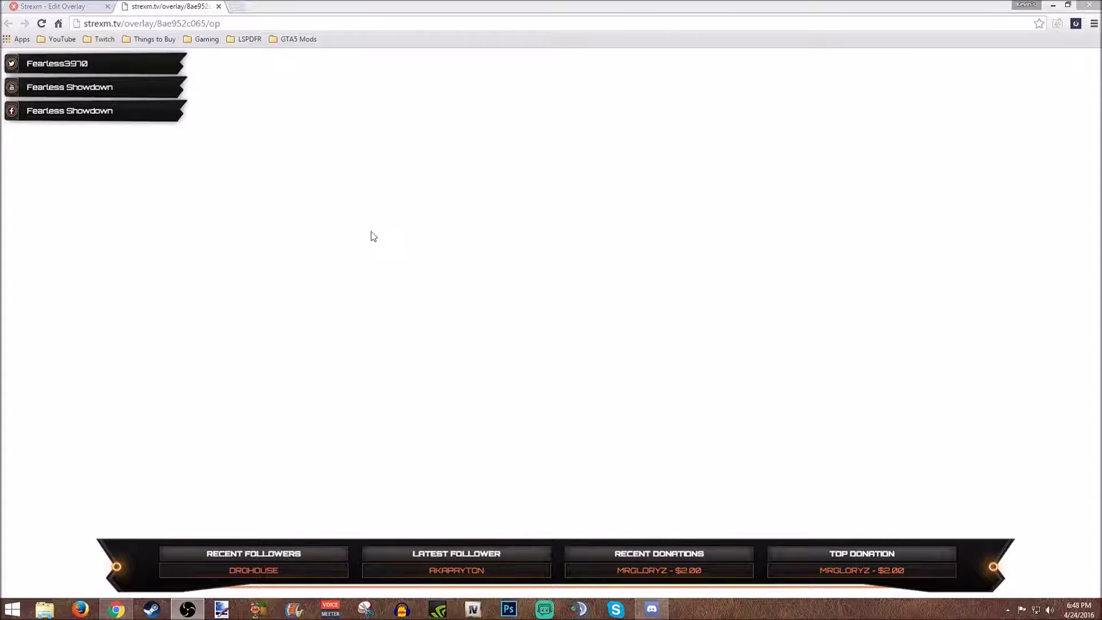
{"action": "right_click", "coordinate": [400, 217]}
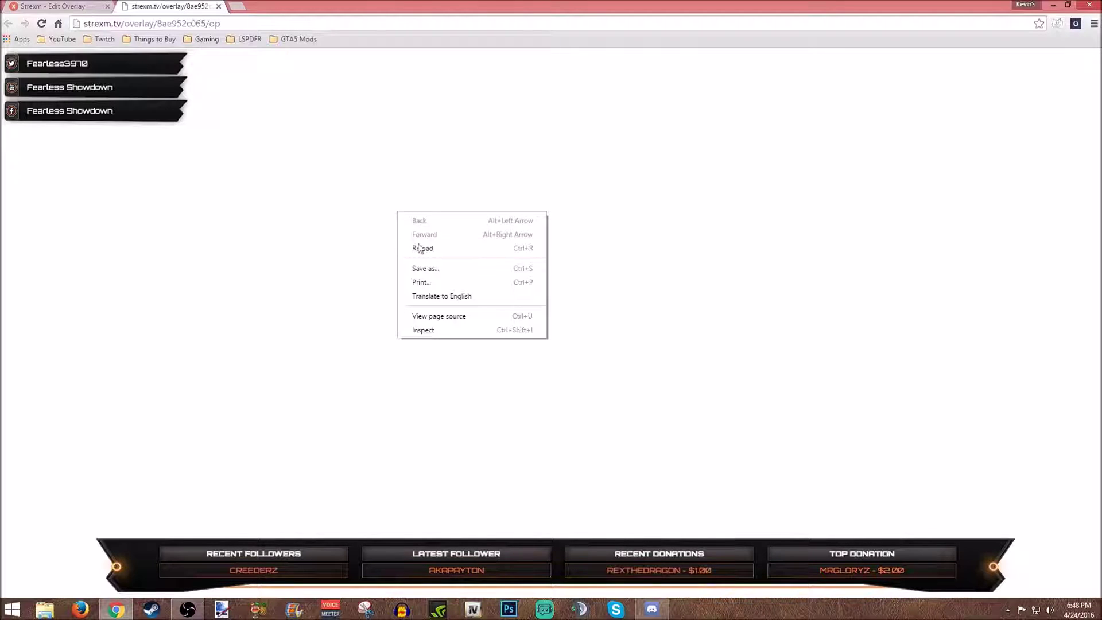
{"action": "left_click", "coordinate": [424, 268]}
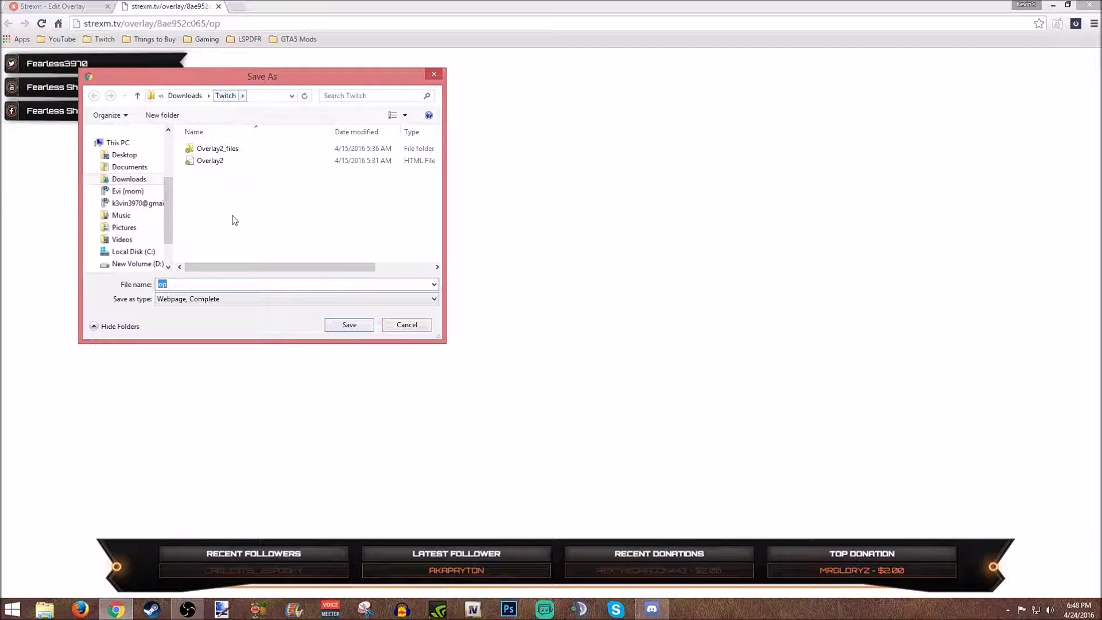
Create a new folder named OverlayVideoExample in the Twitch downloads folder.
{"action": "right_click", "coordinate": [226, 211]}
{"action": "mouse_move", "coordinate": [270, 330]}
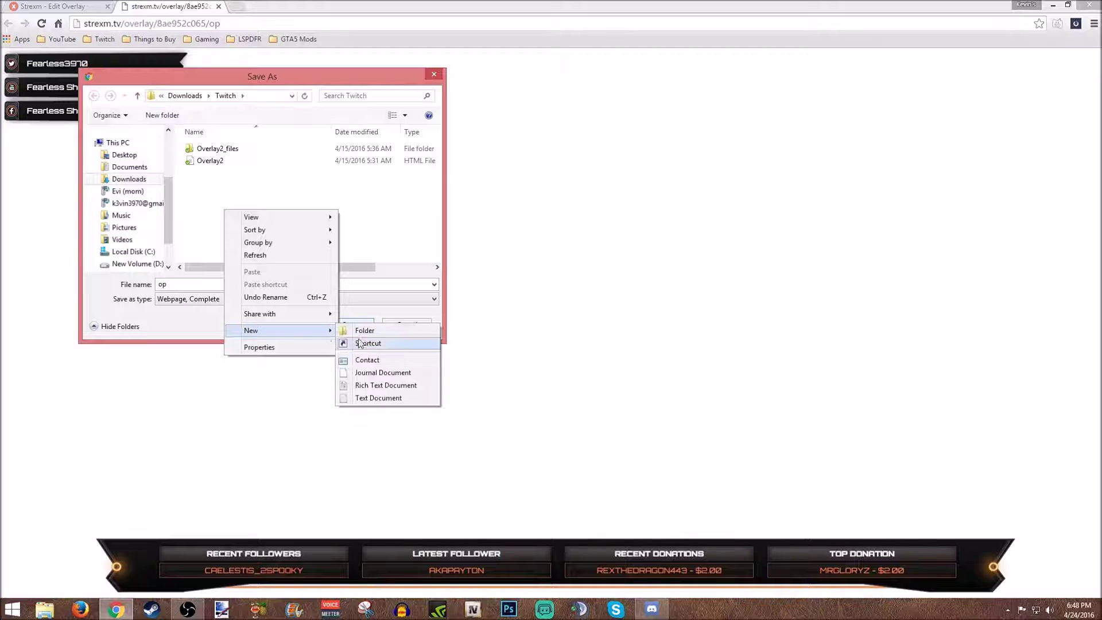
{"action": "left_click", "coordinate": [361, 331]}
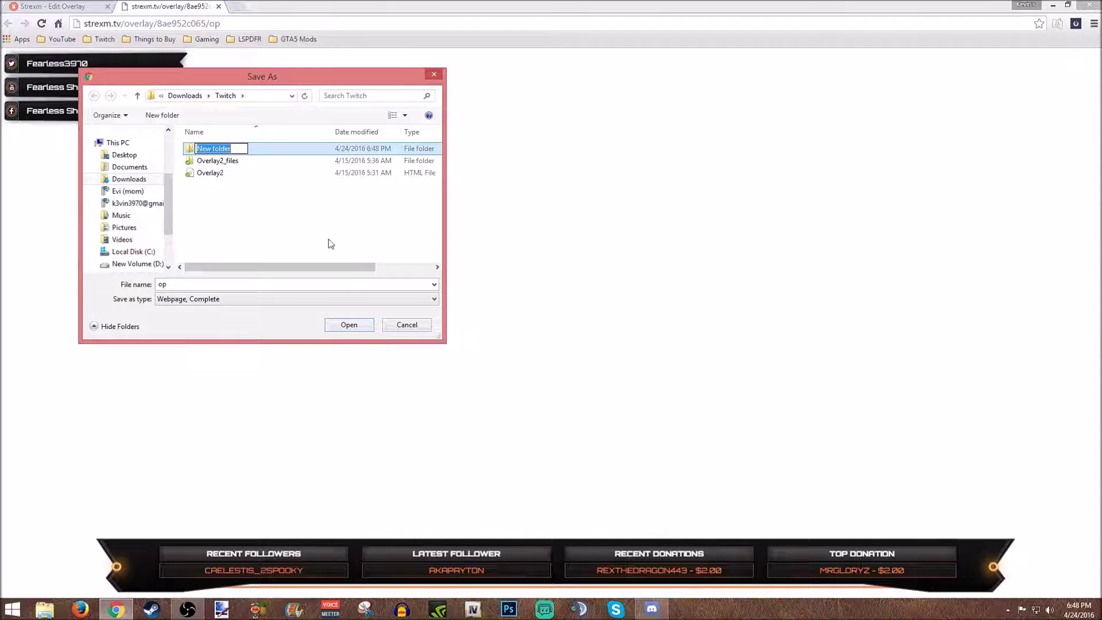
{"action": "type", "text": "Overlay"}
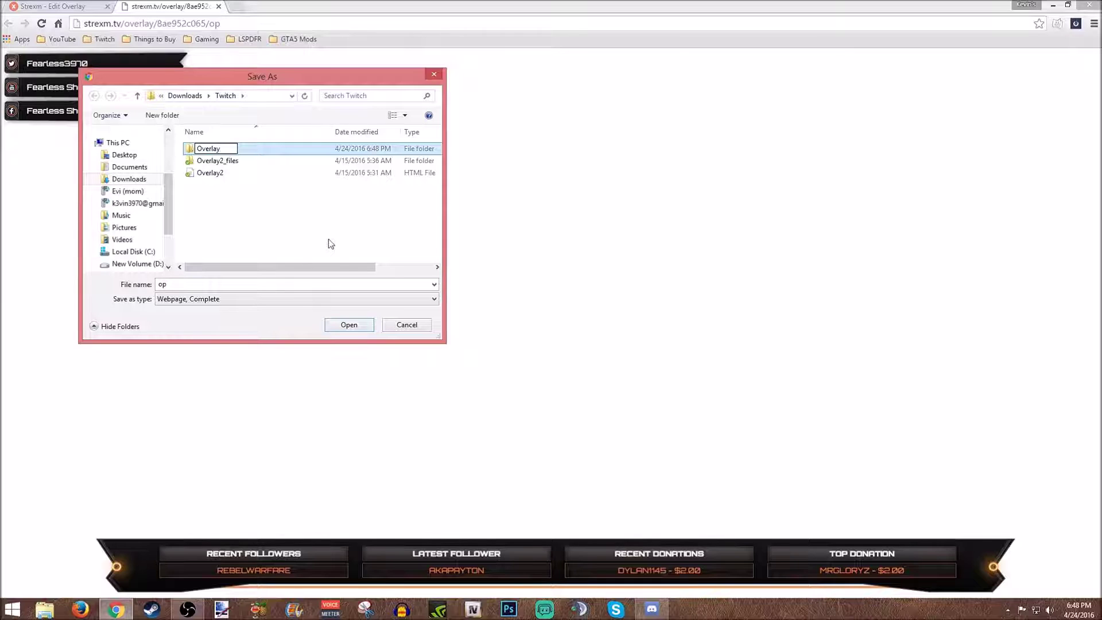
{"action": "type", "text": "Video"}
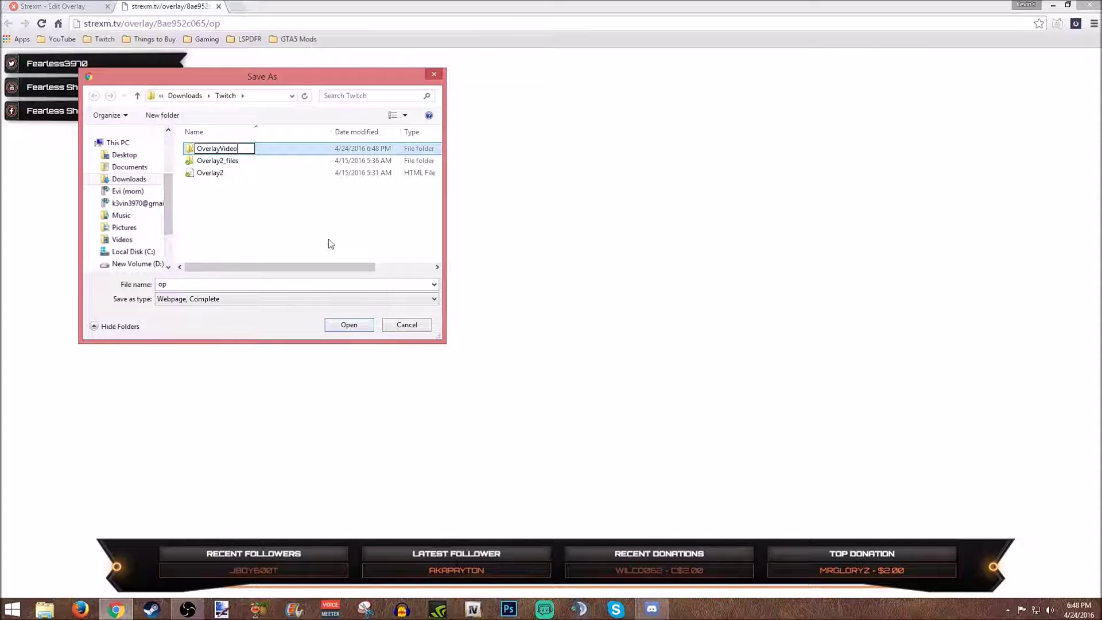
{"action": "type", "text": "Examp"}
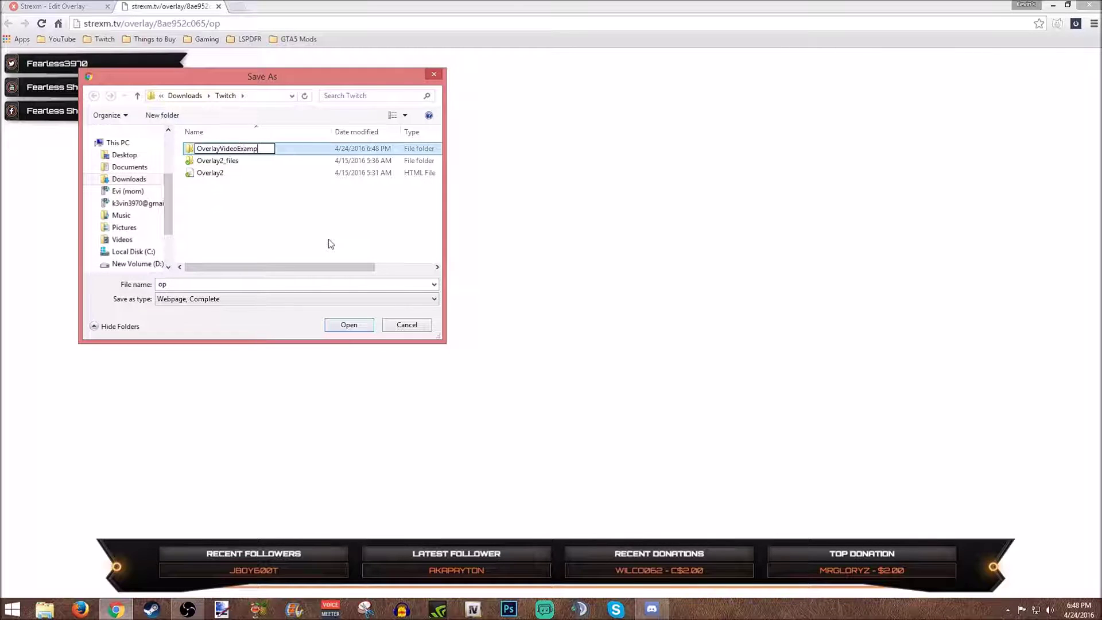
{"action": "type", "text": "le"}
{"action": "key", "text": "Return"}
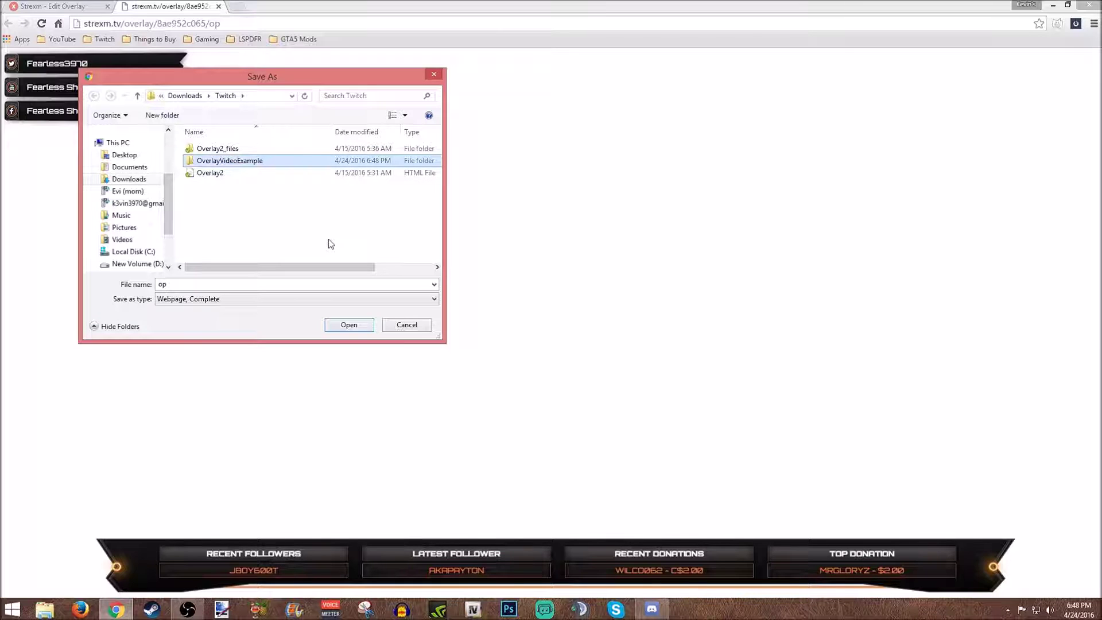
Save the overlay page inside it as op in Webpage, Complete format.
{"action": "double_click", "coordinate": [257, 161]}
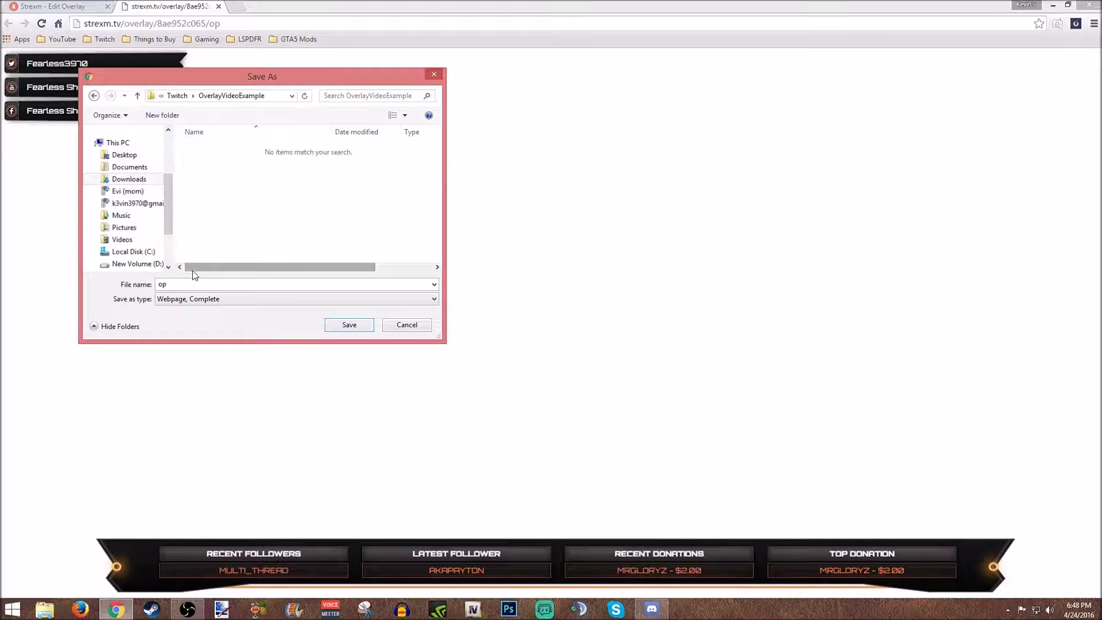
{"action": "double_click", "coordinate": [163, 284]}
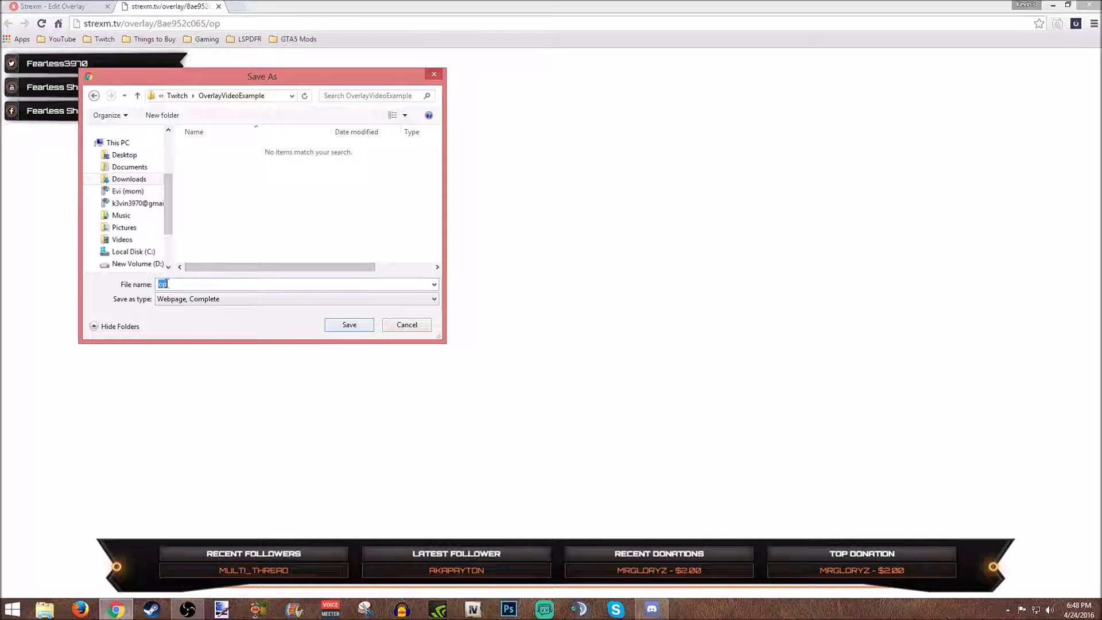
{"action": "left_click", "coordinate": [240, 298]}
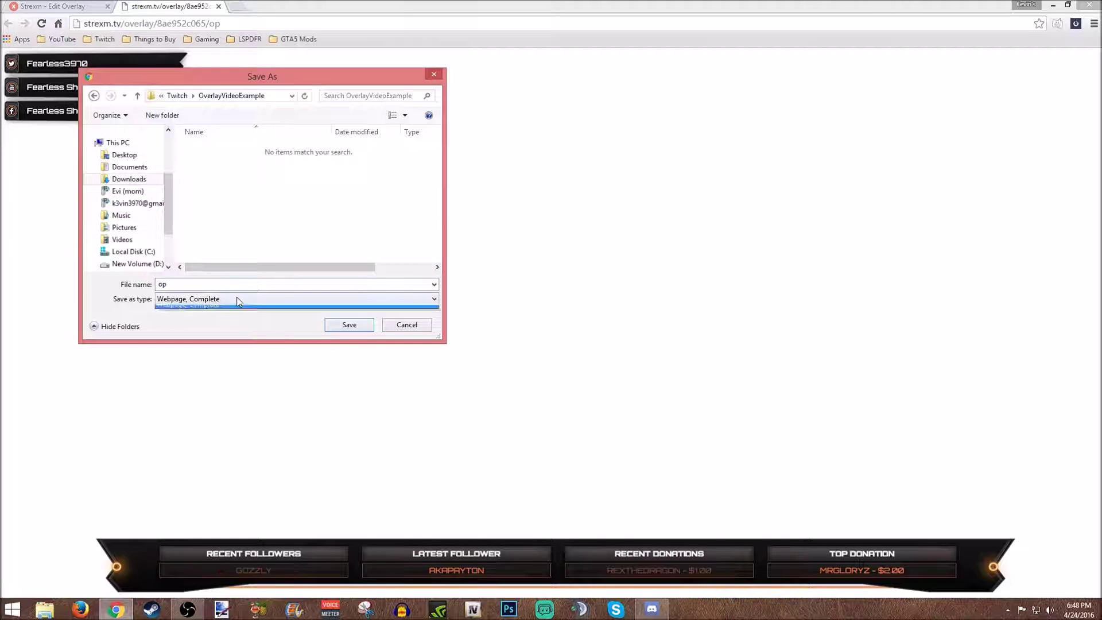
{"action": "left_click", "coordinate": [239, 301]}
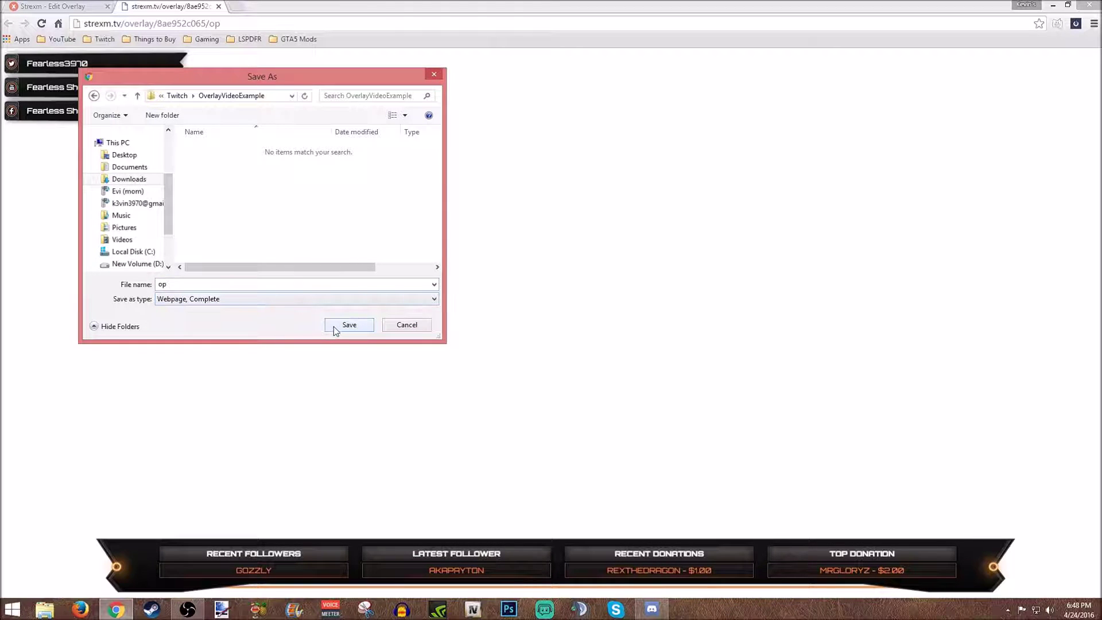
{"action": "left_click", "coordinate": [347, 325]}
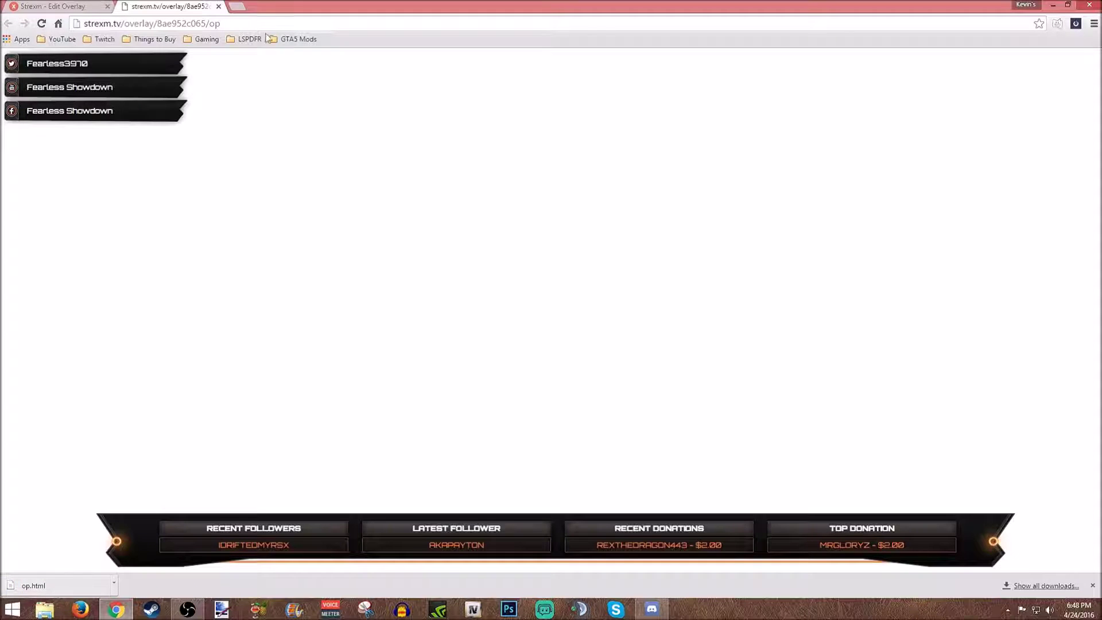
{"action": "left_click", "coordinate": [1053, 5]}
Back in OBS, add a new image source named Webcam Overlay.
{"action": "key", "text": "alt+Tab"}
{"action": "left_click_drag", "start_coordinate": [871, 57], "coordinate": [197, 82]}
{"action": "right_click", "coordinate": [381, 378]}
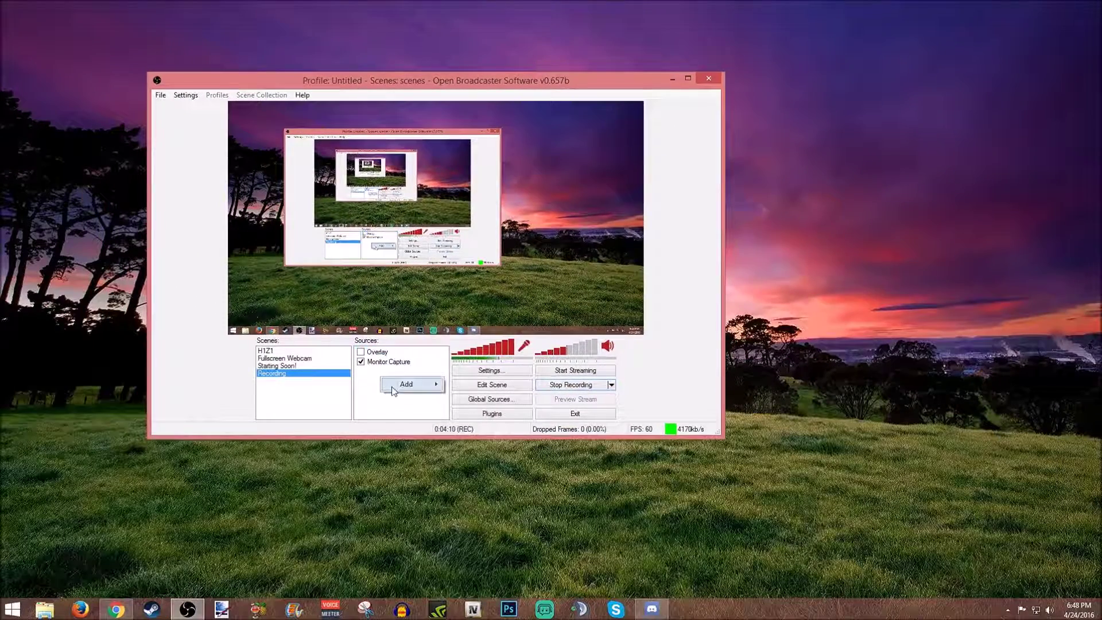
{"action": "mouse_move", "coordinate": [411, 384]}
{"action": "left_click", "coordinate": [475, 409]}
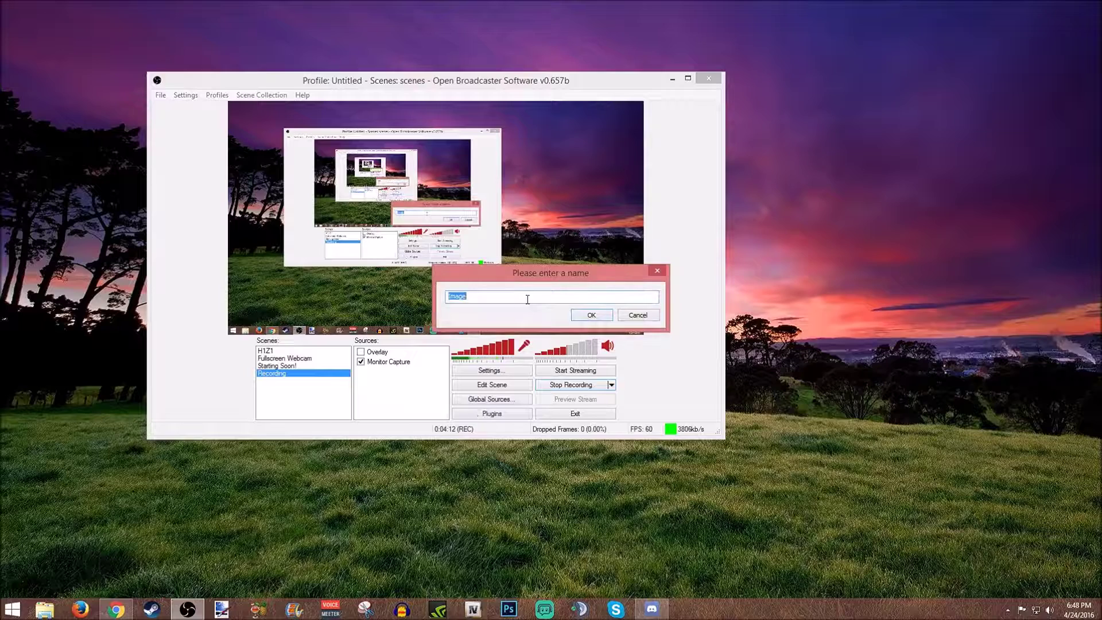
{"action": "type", "text": "wlba"}
{"action": "type", "text": "am Overlay"}
{"action": "left_click", "coordinate": [591, 315]}
Set its image file to web-4 from Downloads\Twitch\OverlayVideoExample\op_files.
{"action": "left_click", "coordinate": [608, 209]}
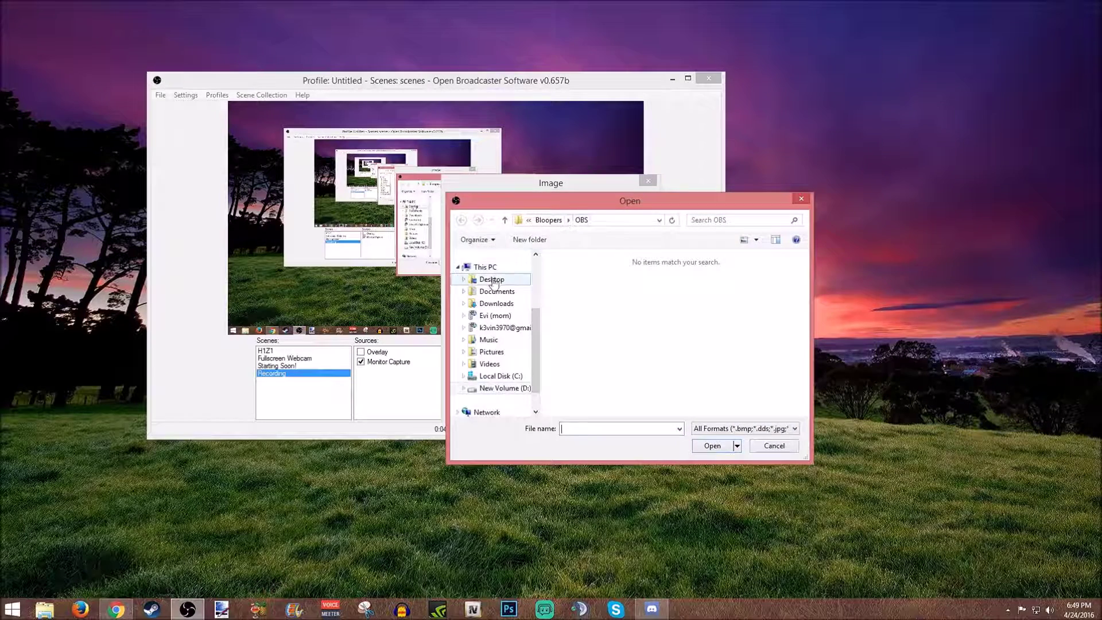
{"action": "left_click", "coordinate": [491, 303]}
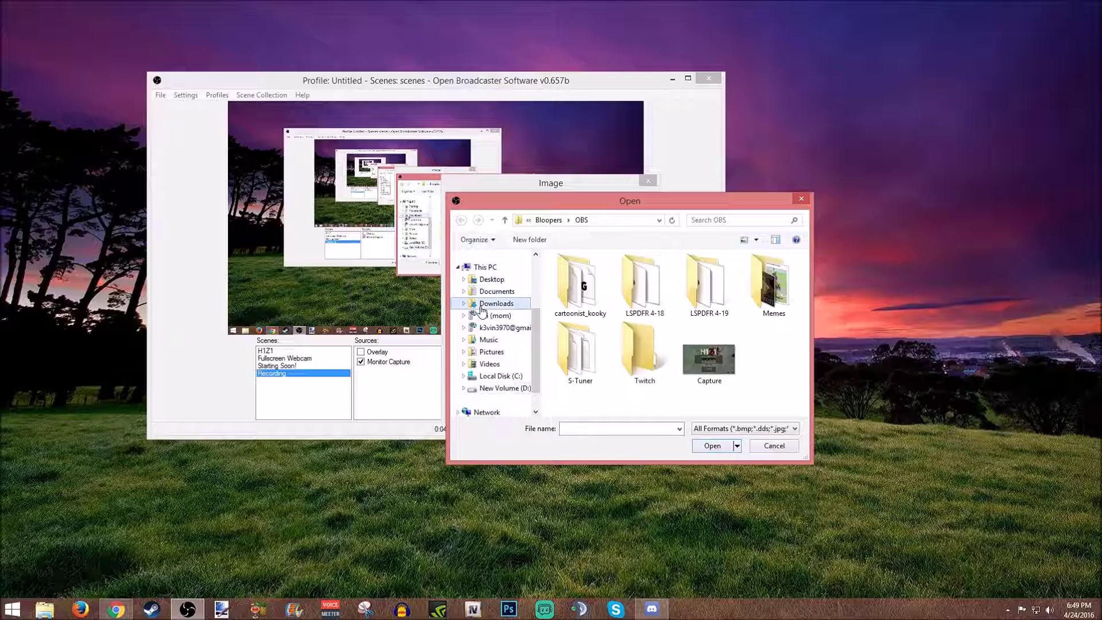
{"action": "double_click", "coordinate": [641, 349]}
{"action": "double_click", "coordinate": [654, 296]}
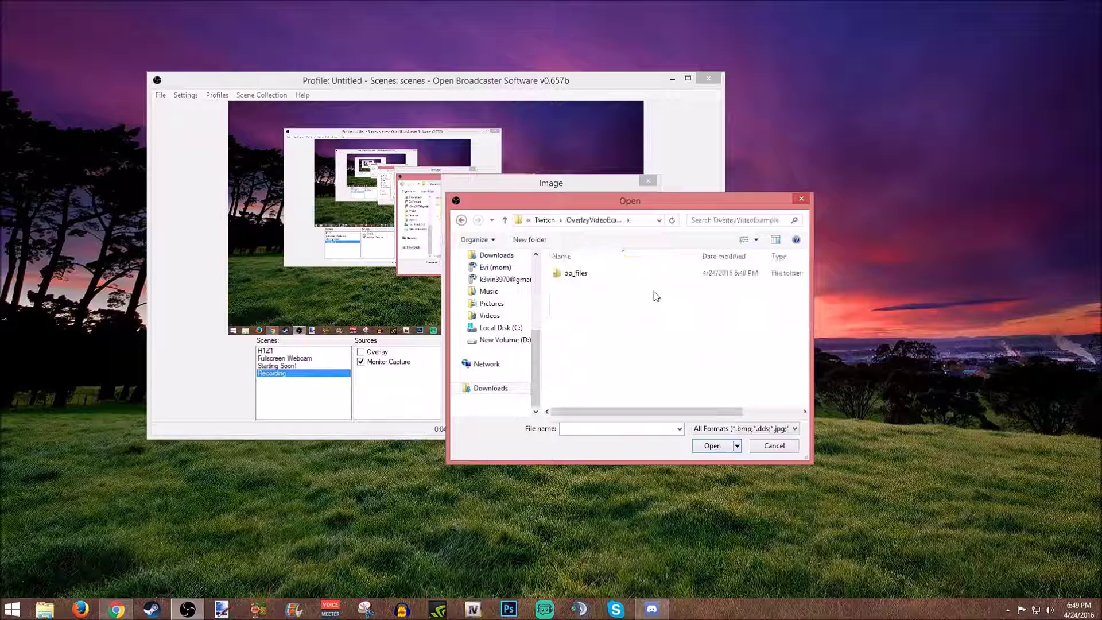
{"action": "double_click", "coordinate": [602, 284]}
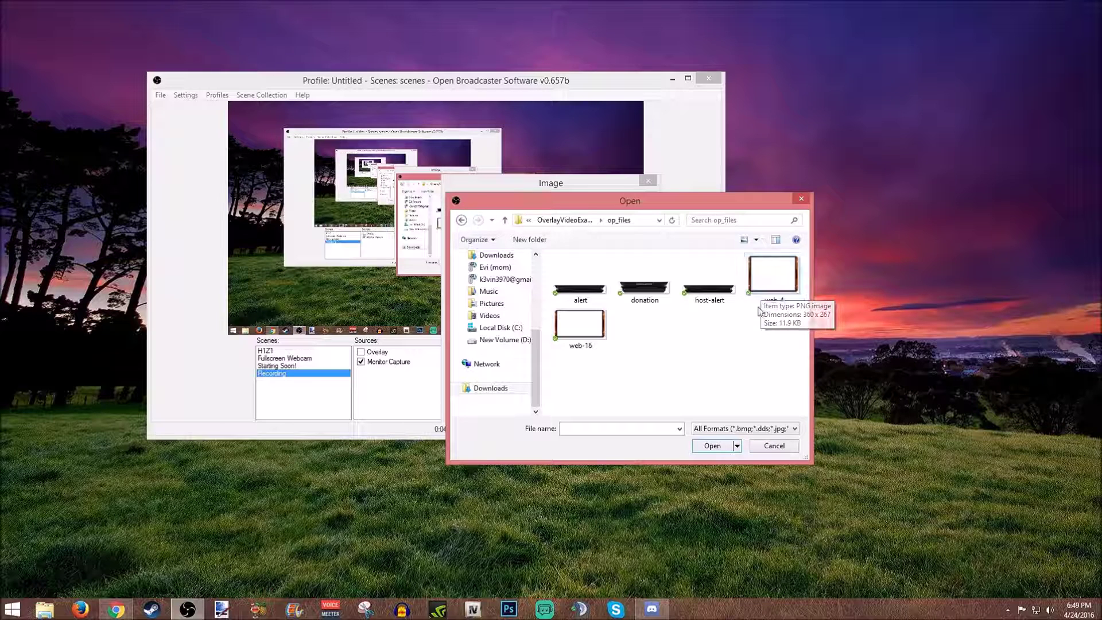
{"action": "left_click", "coordinate": [770, 289]}
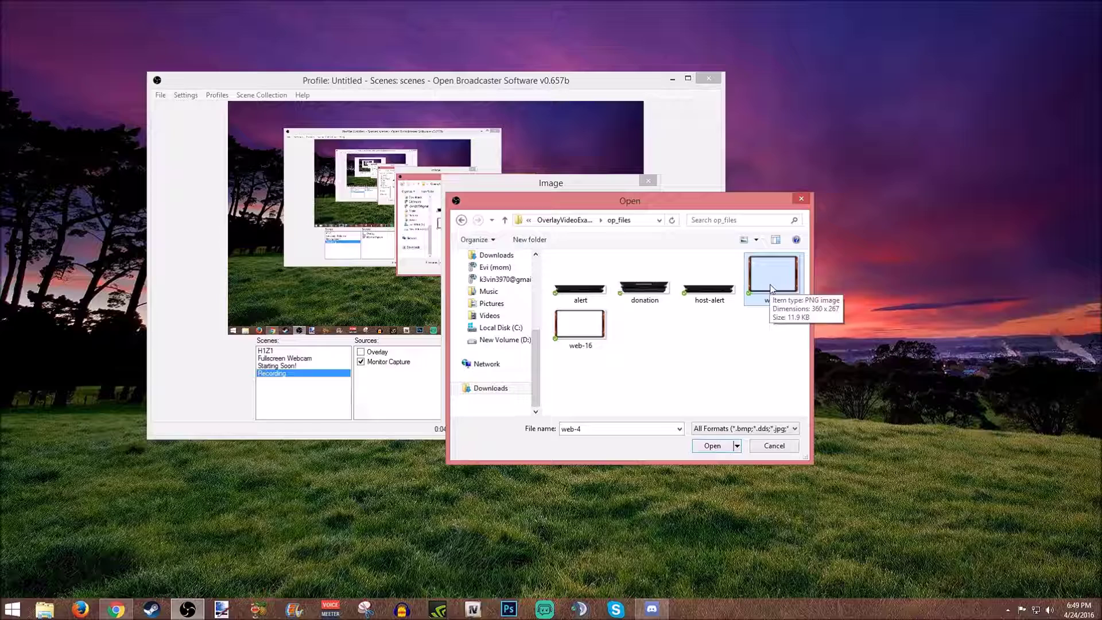
{"action": "left_click", "coordinate": [700, 446]}
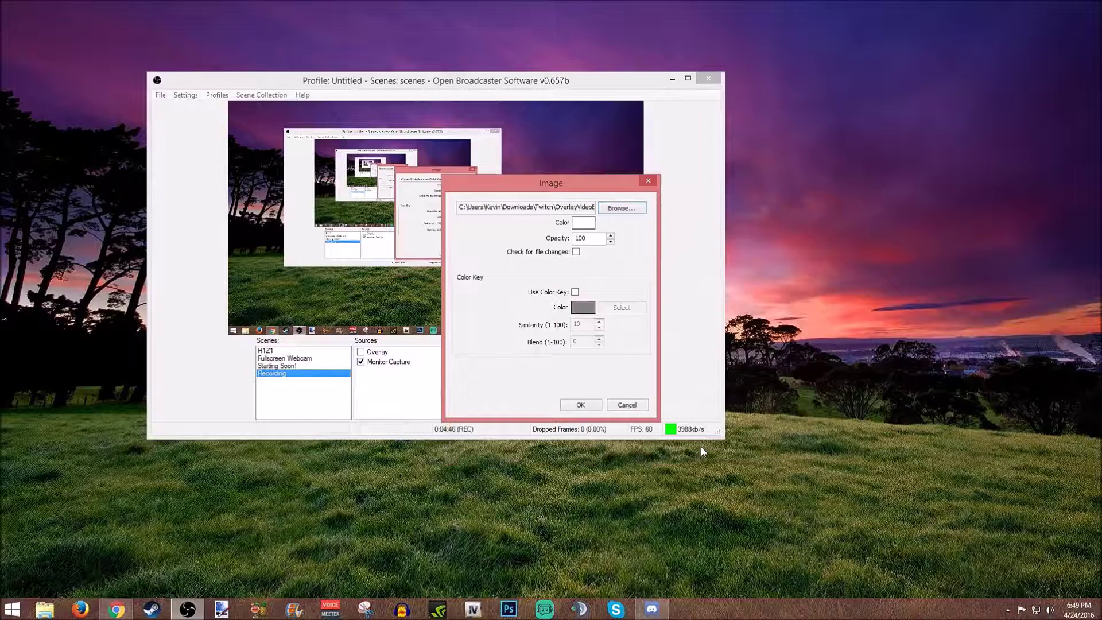
{"action": "left_click", "coordinate": [580, 405]}
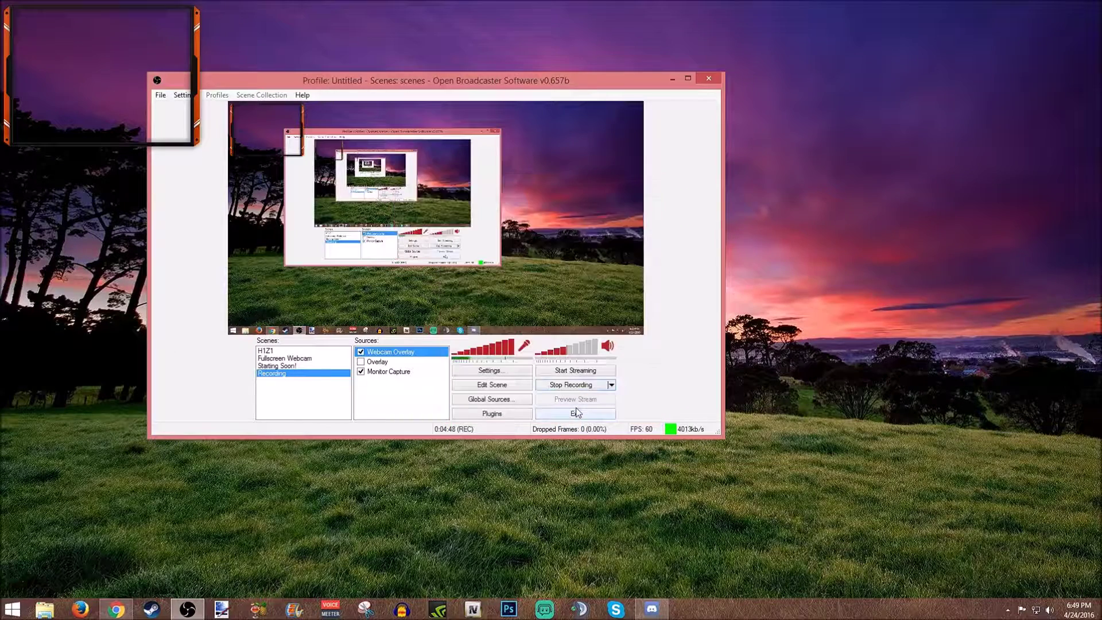
Enable the Overlay source and shrink the webcam frame into the lower-left corner.
{"action": "left_click", "coordinate": [361, 362]}
{"action": "left_click", "coordinate": [492, 385]}
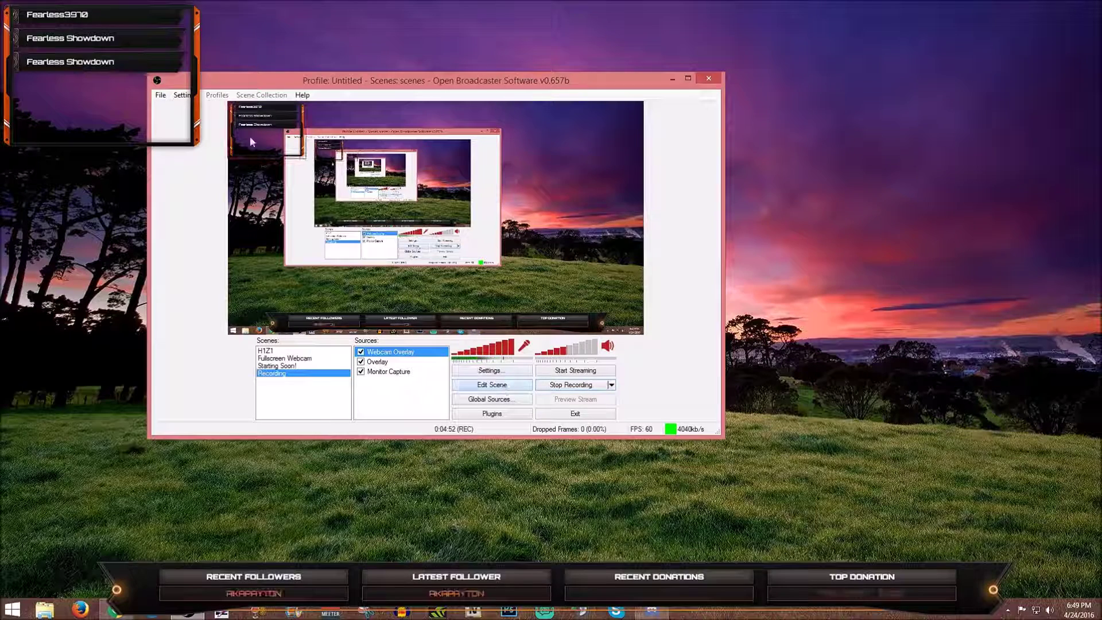
{"action": "left_click_drag", "start_coordinate": [253, 163], "coordinate": [273, 281]}
{"action": "left_click_drag", "start_coordinate": [339, 228], "coordinate": [321, 241]}
{"action": "right_click", "coordinate": [384, 384]}
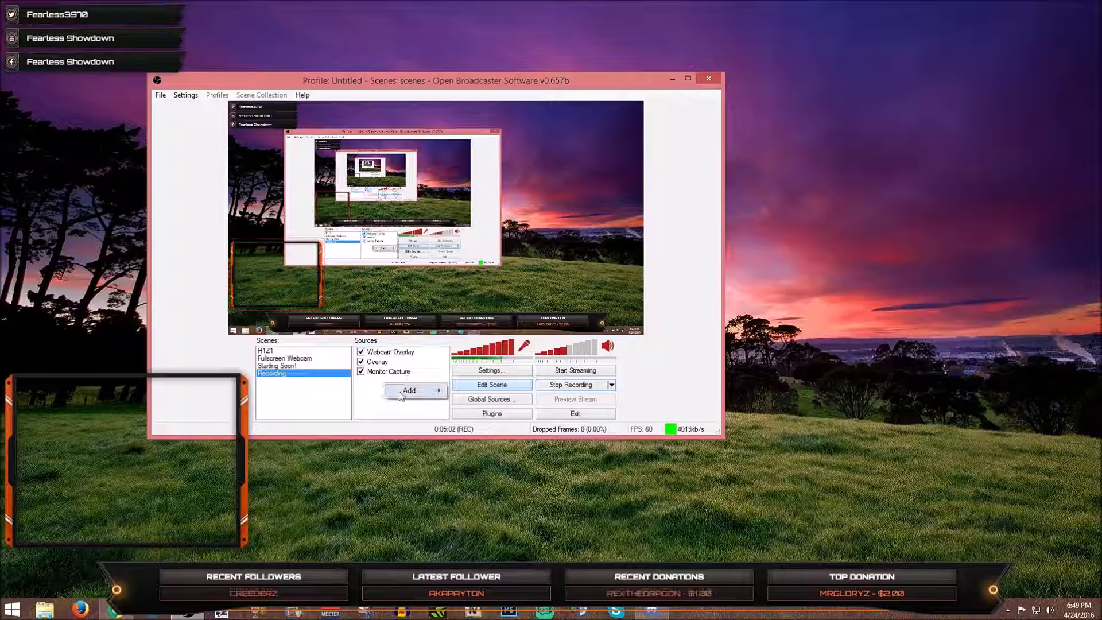
Add a video capture source named Webcam with custom resolution 960x720.
{"action": "mouse_move", "coordinate": [413, 390]}
{"action": "left_click", "coordinate": [479, 467]}
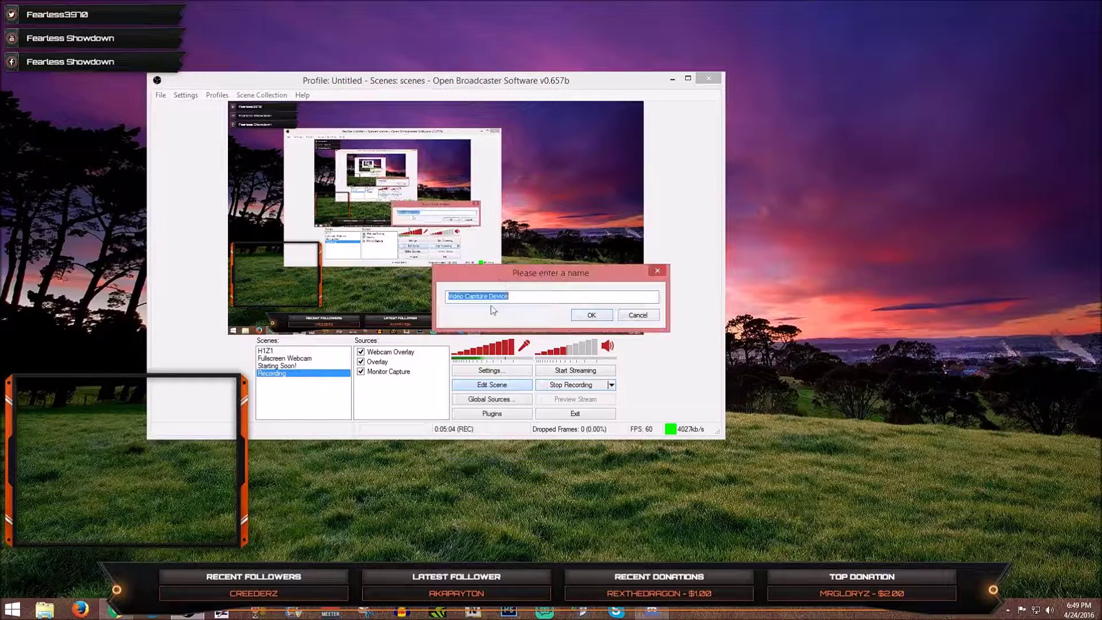
{"action": "type", "text": "Webcam"}
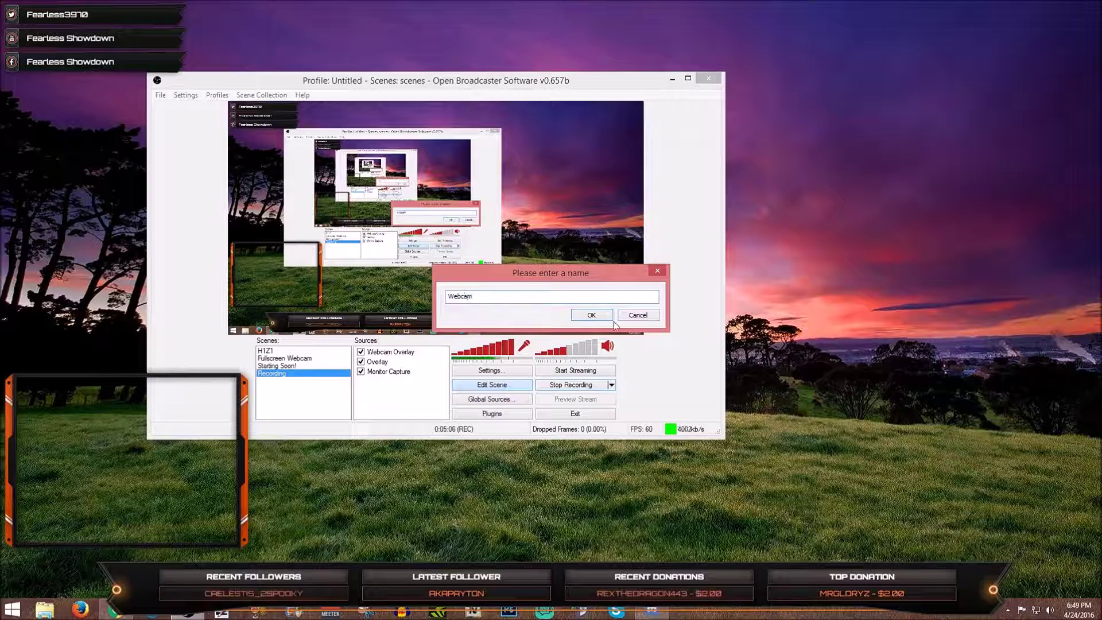
{"action": "key", "text": "Return"}
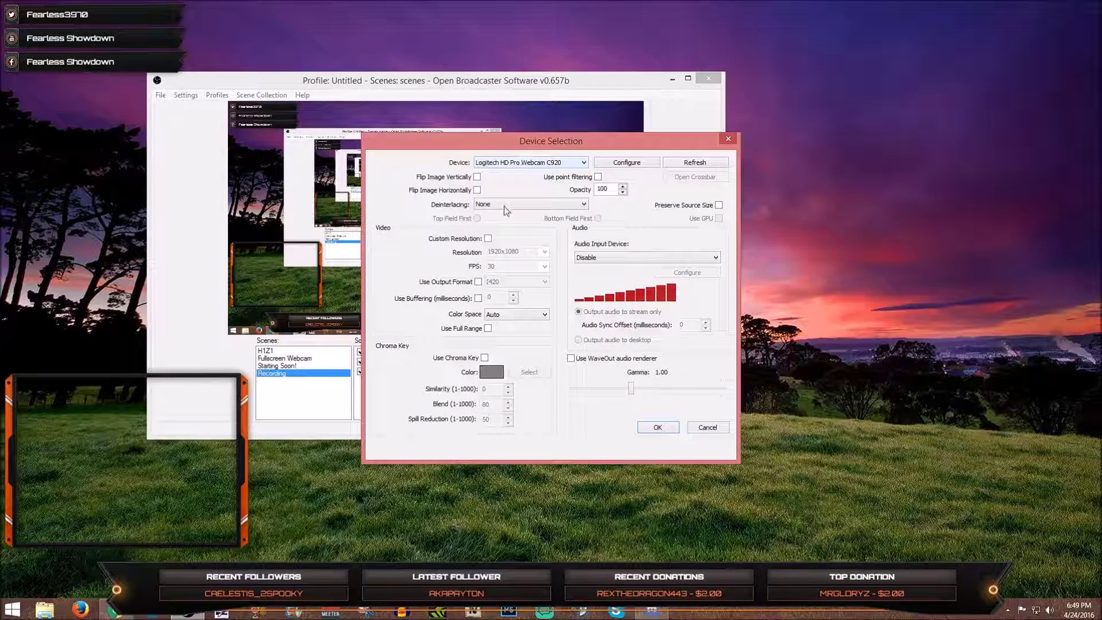
{"action": "left_click", "coordinate": [488, 238]}
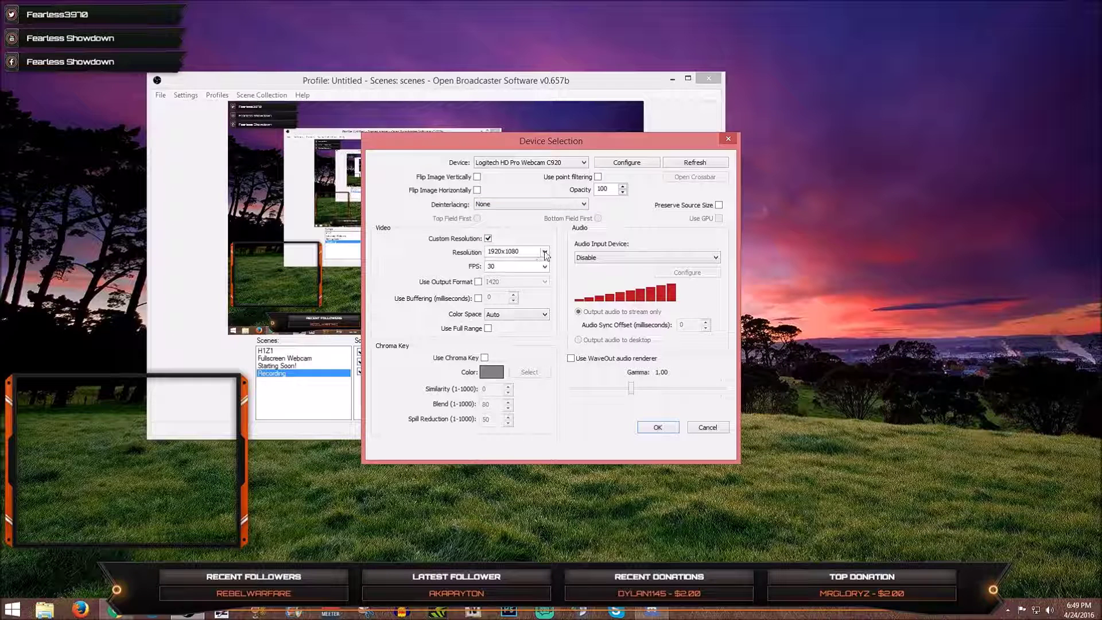
{"action": "left_click", "coordinate": [544, 253]}
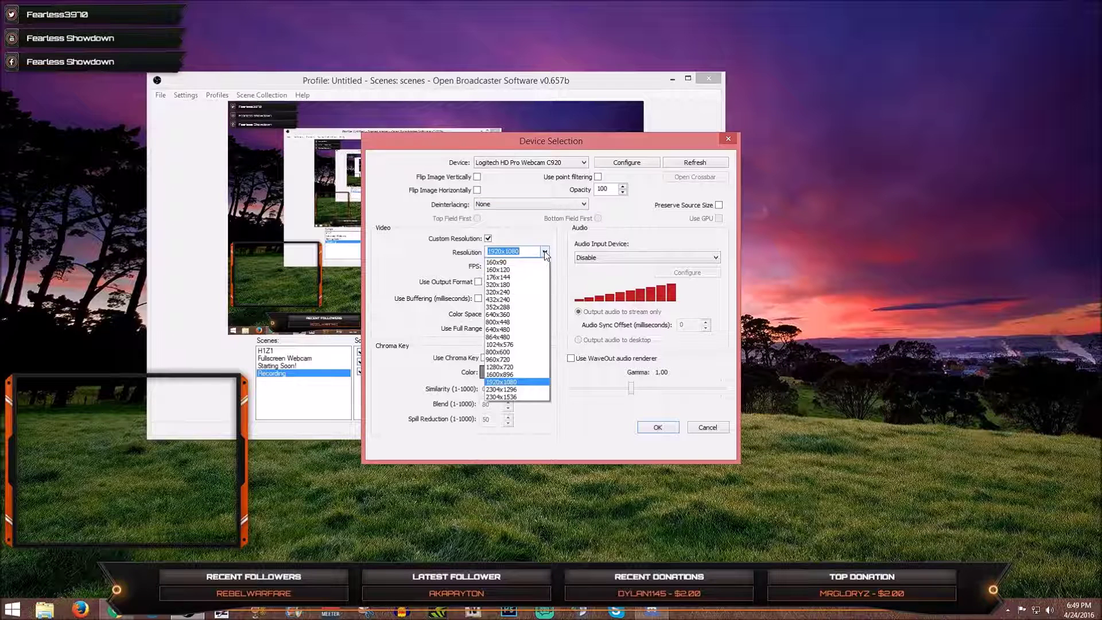
{"action": "left_click", "coordinate": [509, 360]}
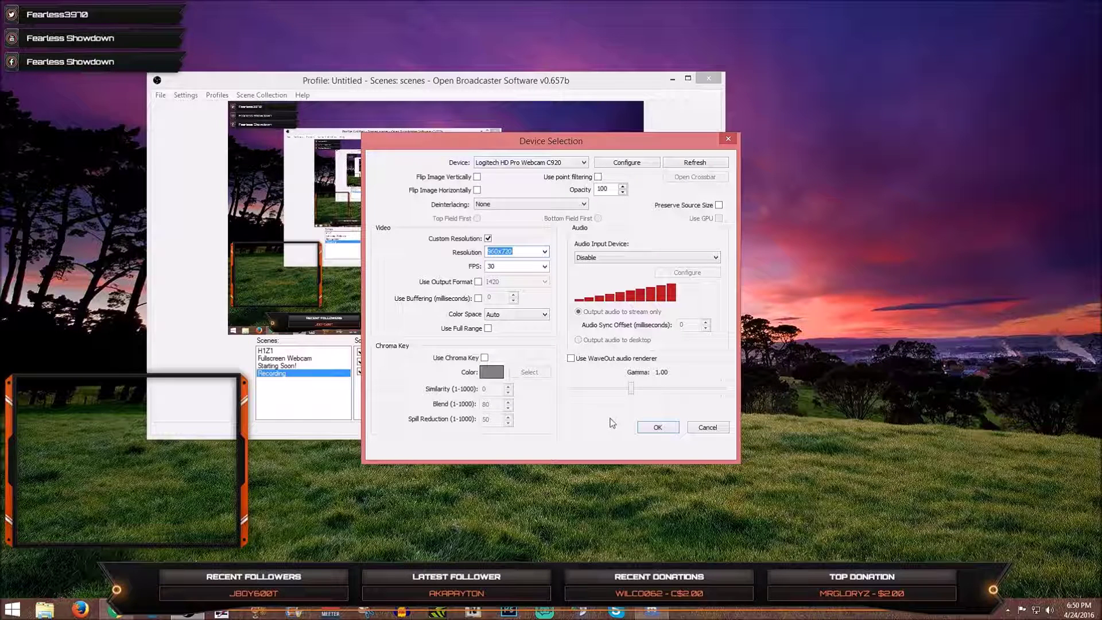
{"action": "left_click", "coordinate": [651, 428]}
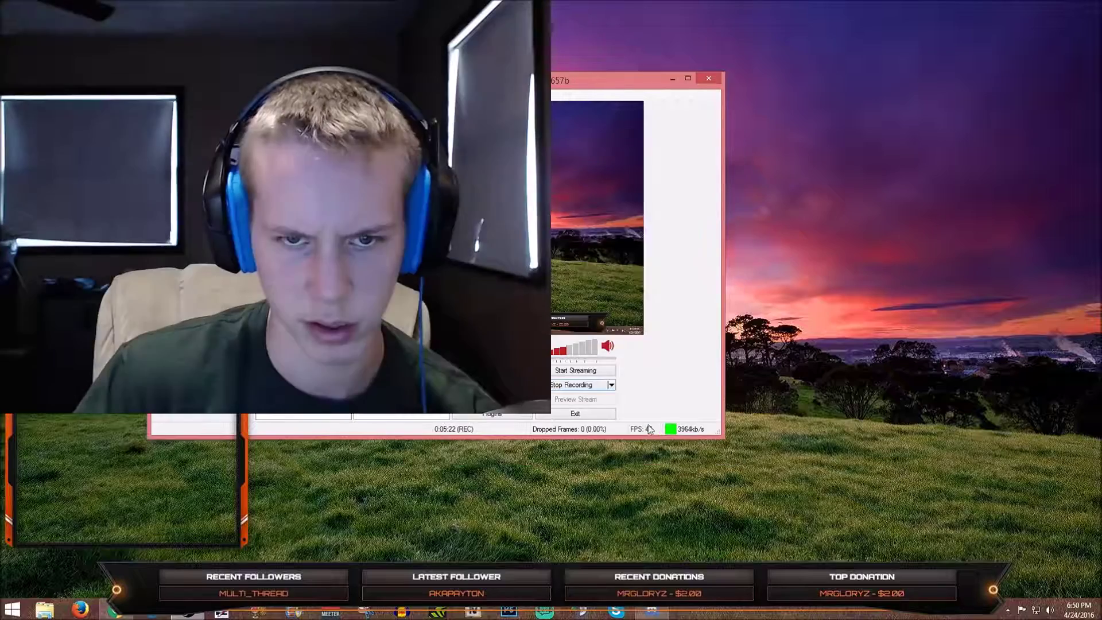
Shrink the webcam feed and fit it inside the lower-left frame.
{"action": "left_click", "coordinate": [492, 384]}
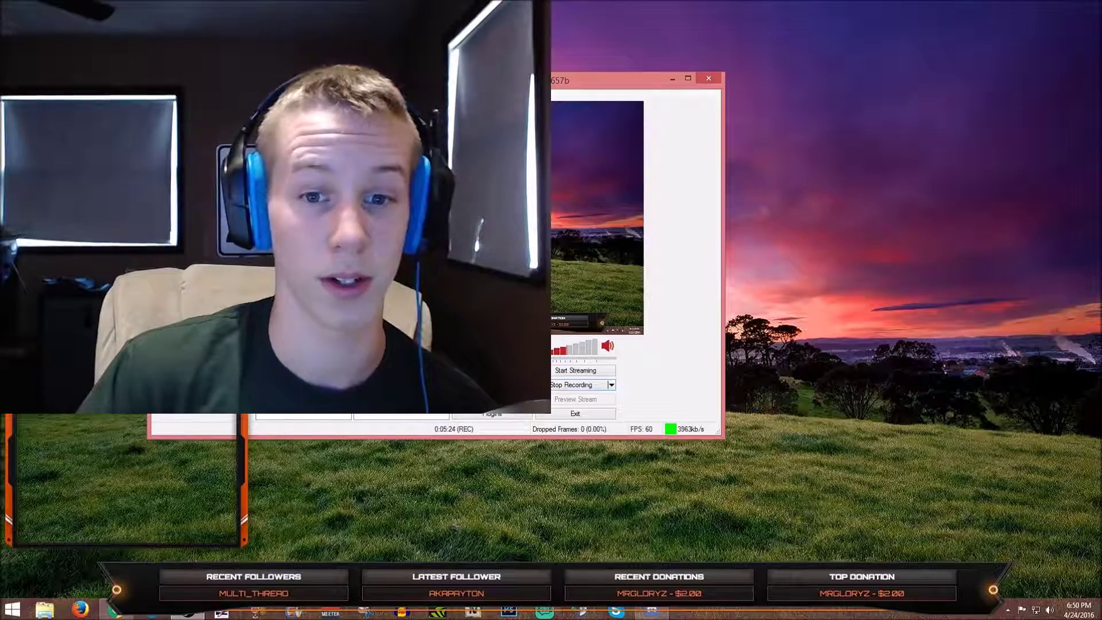
{"action": "left_click_drag", "start_coordinate": [436, 257], "coordinate": [333, 180]}
{"action": "left_click_drag", "start_coordinate": [294, 147], "coordinate": [300, 274]}
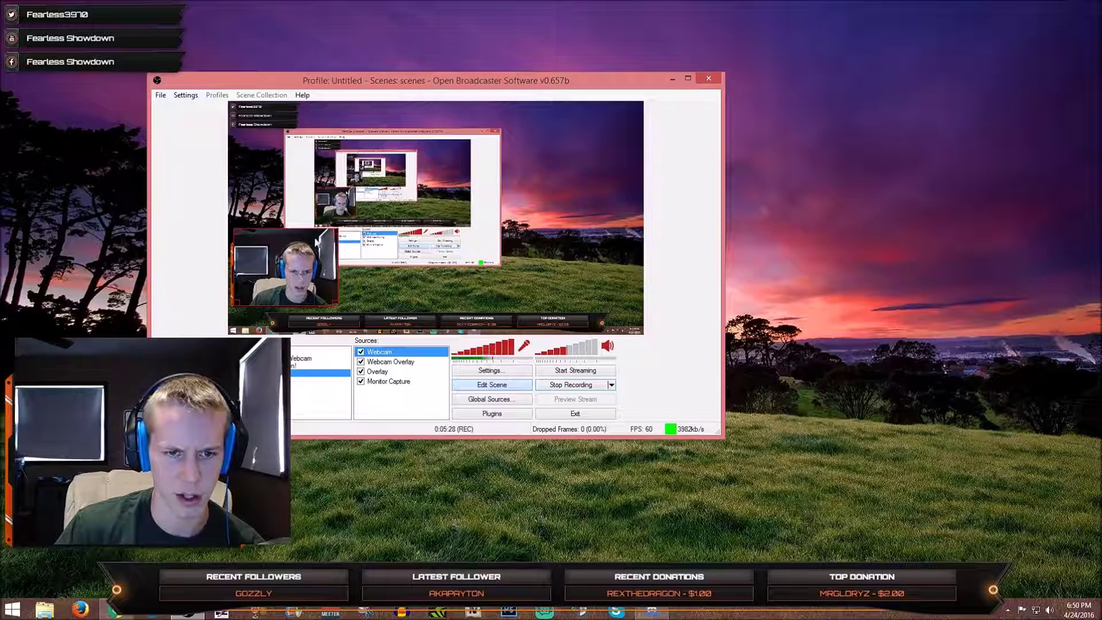
{"action": "left_click_drag", "start_coordinate": [334, 229], "coordinate": [319, 243]}
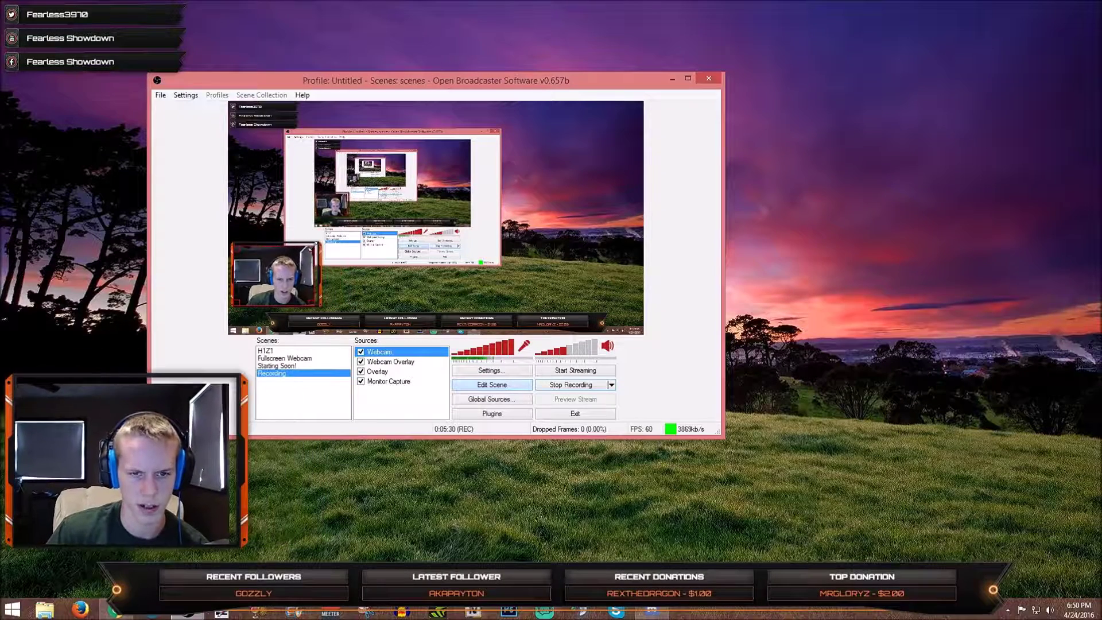
Move the Webcam source below Webcam Overlay so the border shows on top.
{"action": "right_click", "coordinate": [413, 354]}
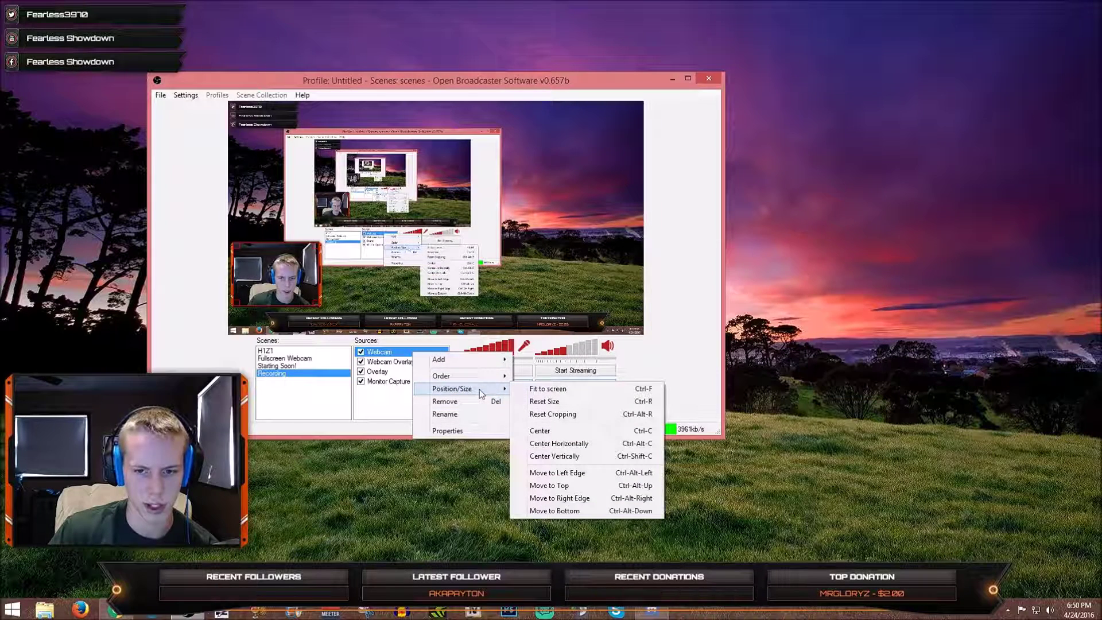
{"action": "mouse_move", "coordinate": [484, 383]}
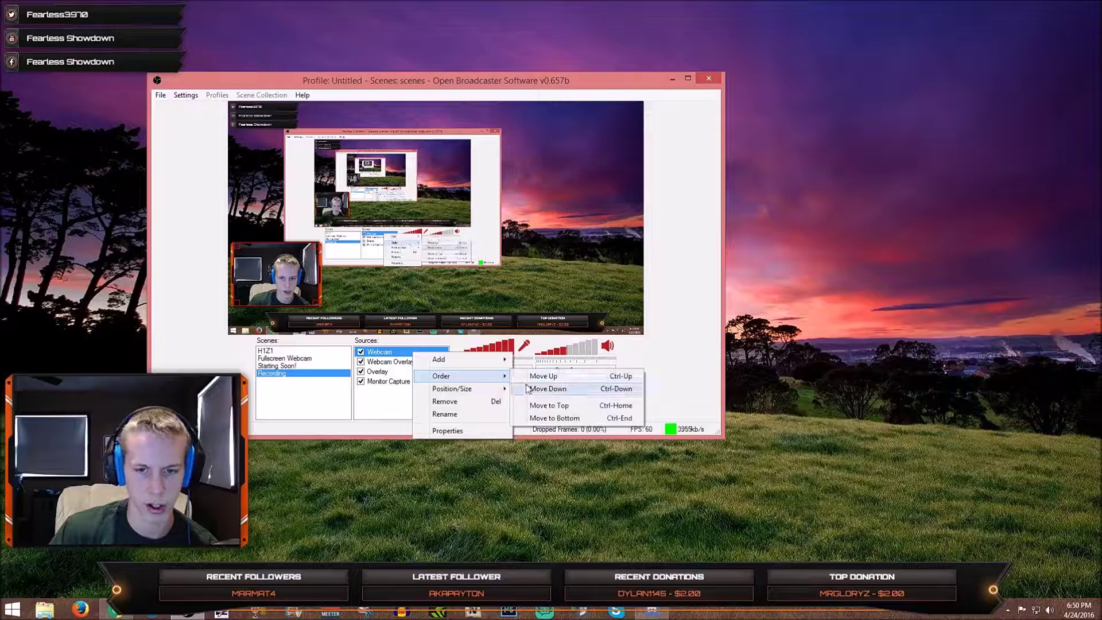
{"action": "left_click", "coordinate": [545, 388]}
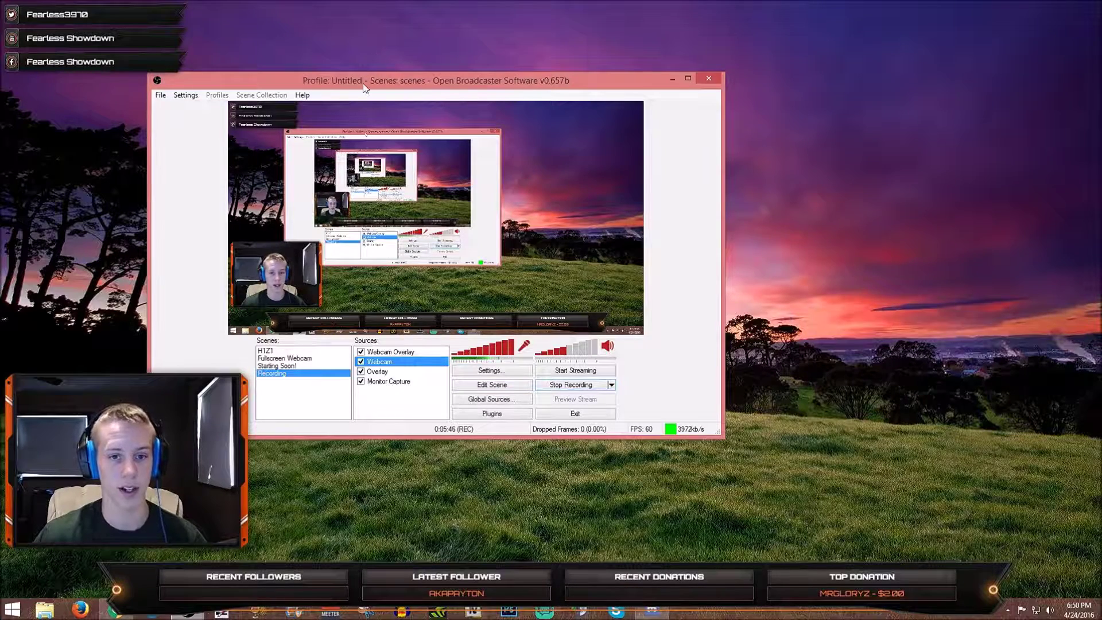
{"action": "left_click_drag", "start_coordinate": [361, 84], "coordinate": [1101, 92]}
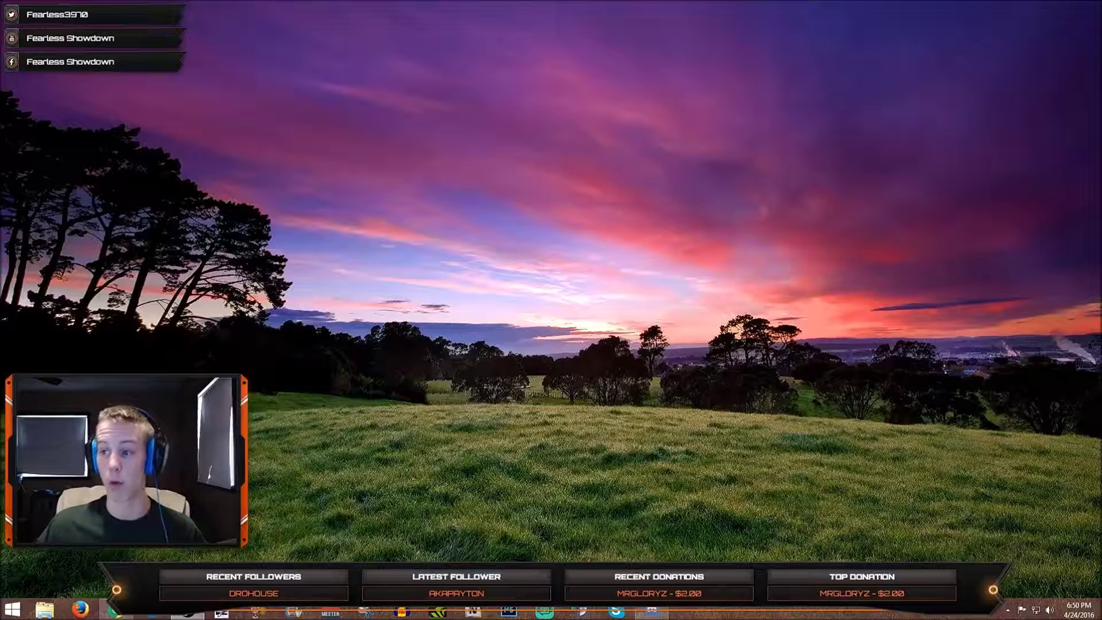